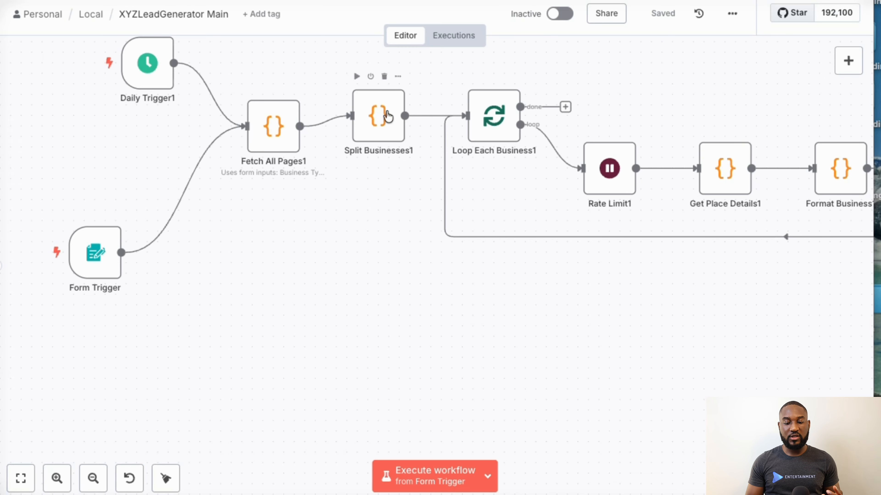
- Execute the XYZLeadGenerator Main workflow from the Form Trigger and bring its Business Scraper test form into view
scroll(520, 127, right, 5)
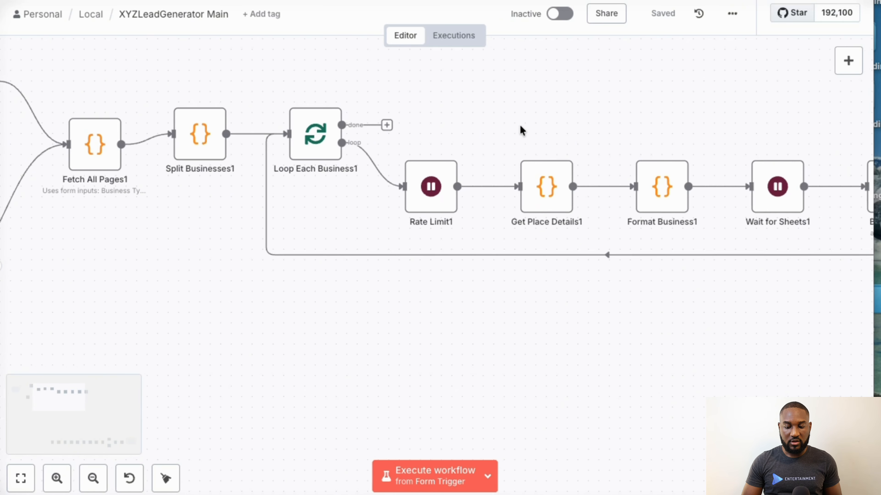
scroll(520, 125, right, 4)
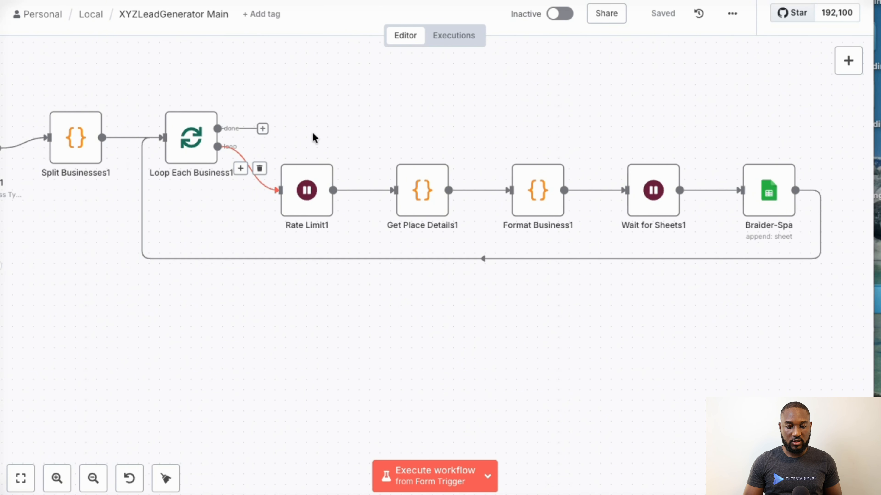
scroll(313, 136, left, 6)
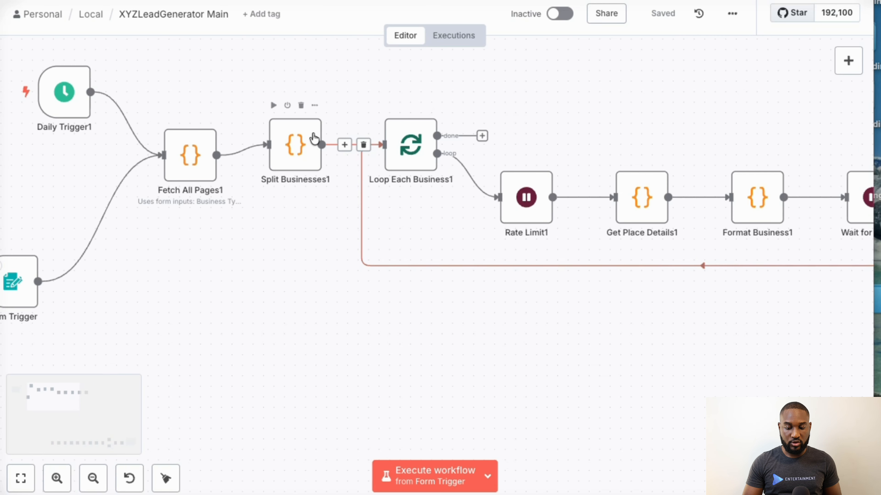
scroll(314, 137, left, 1)
scroll(44, 280, left, 1)
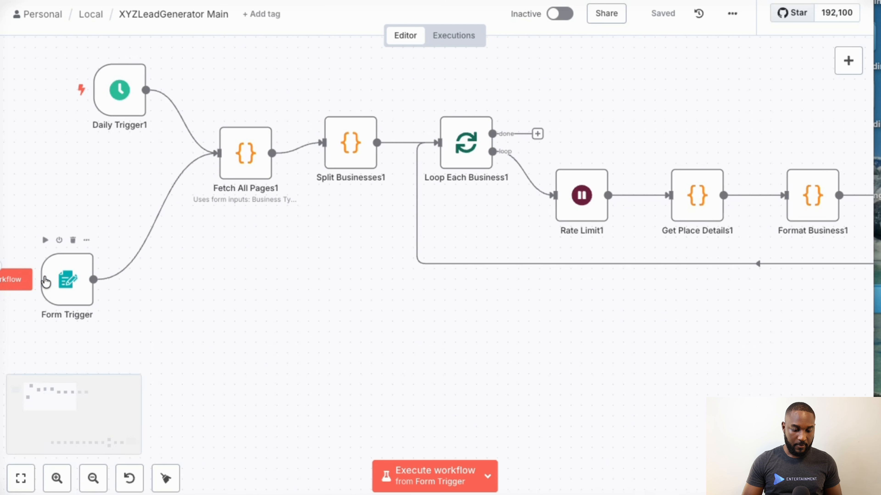
click(12, 285)
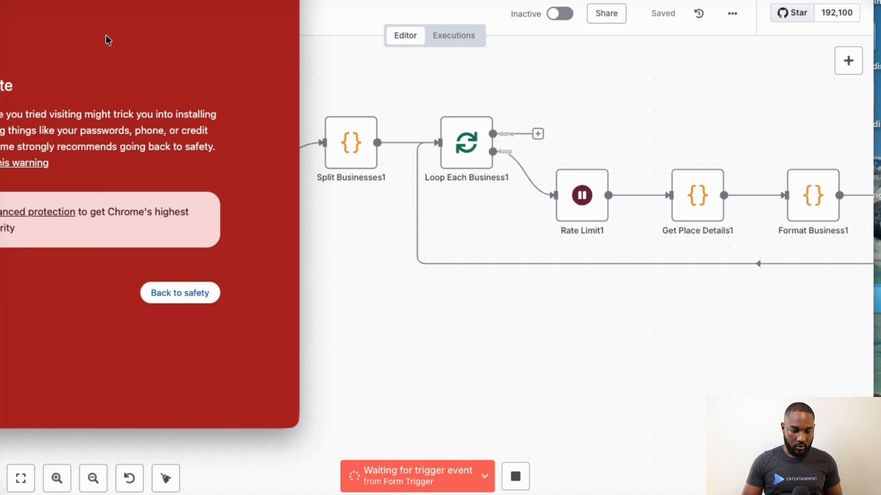
drag(278, 0, 1, 0)
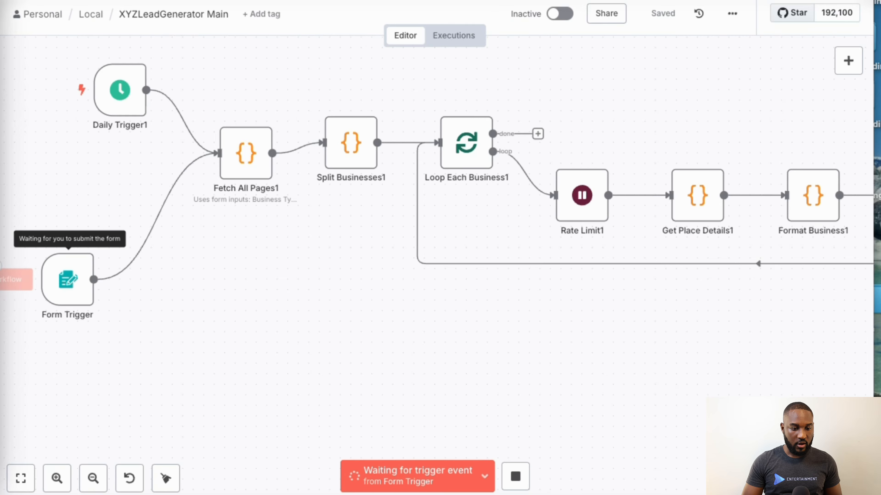
drag(1, 1, 510, 6)
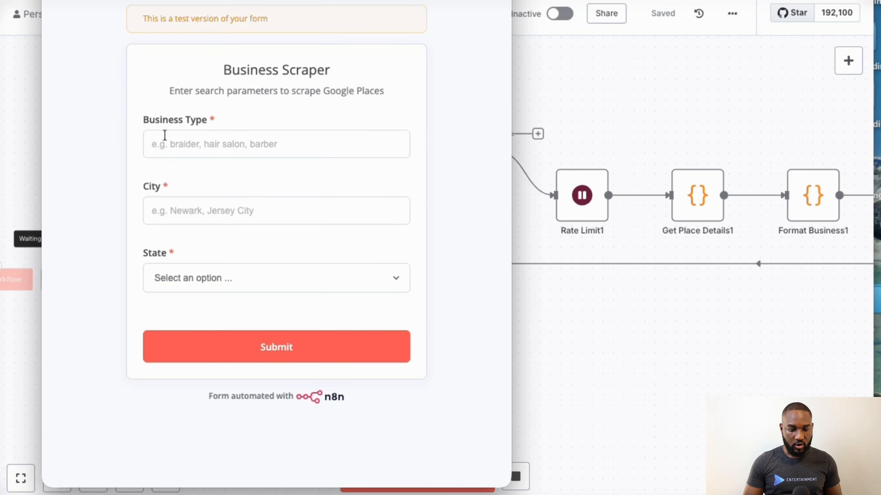
- Submit the Business Scraper form with business type Restaurants, city New York and state New York, then close the form window
click(177, 141)
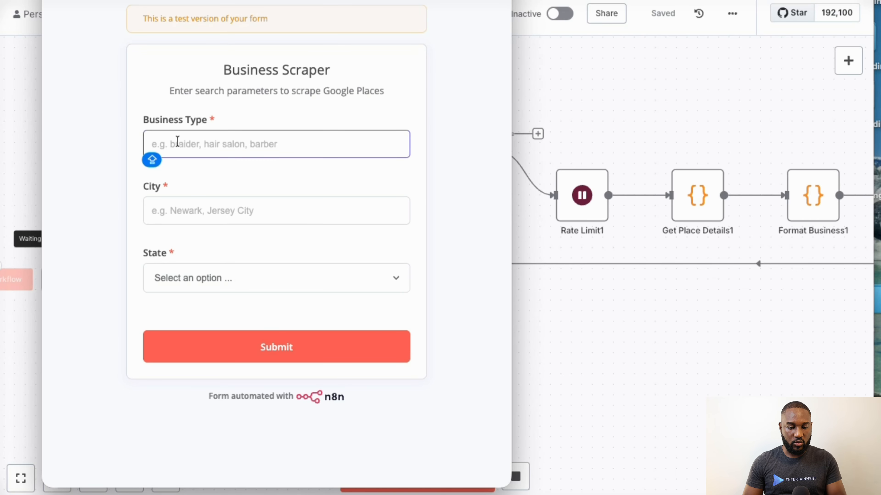
text(Restaurants)
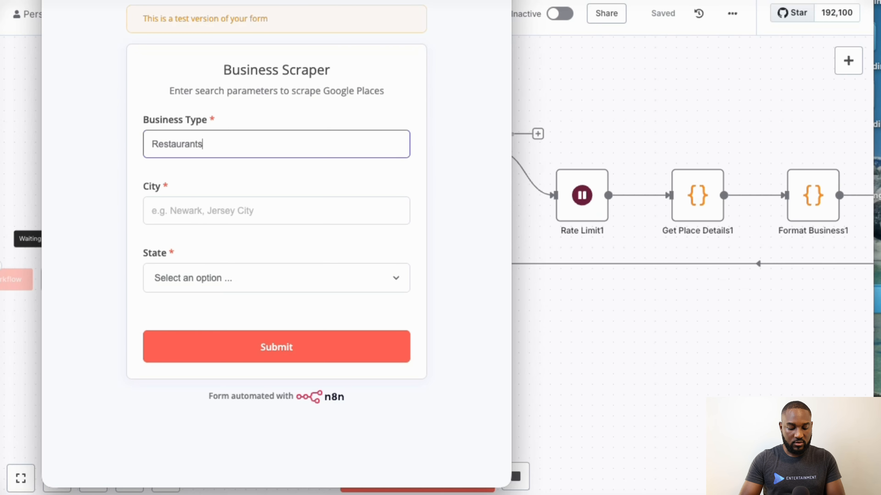
key(Tab)
text(N)
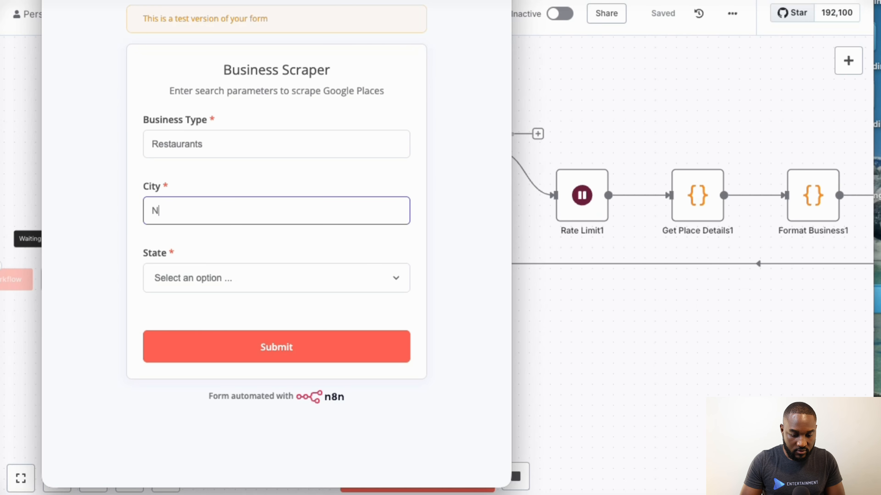
key(Tab)
text(New York)
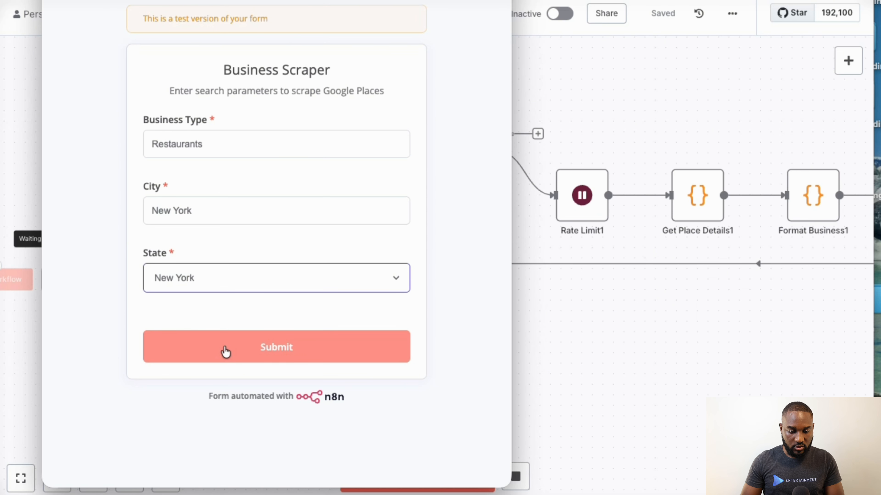
click(226, 352)
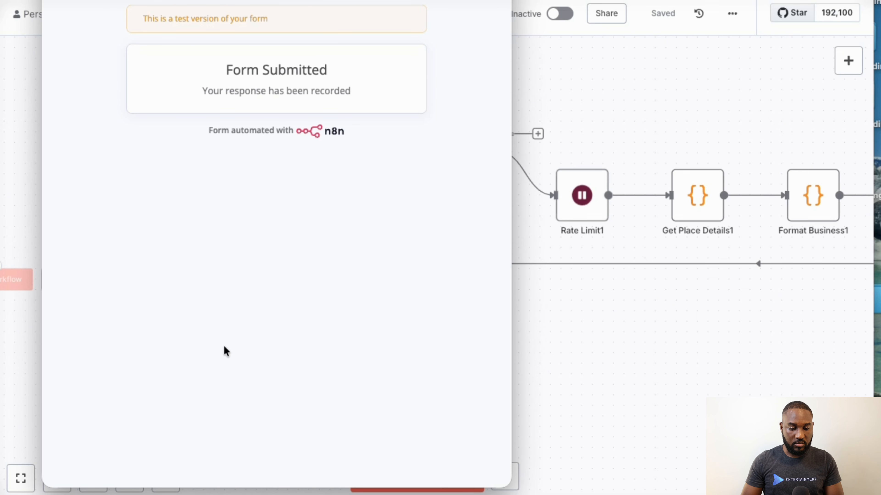
drag(430, 1, 195, 138)
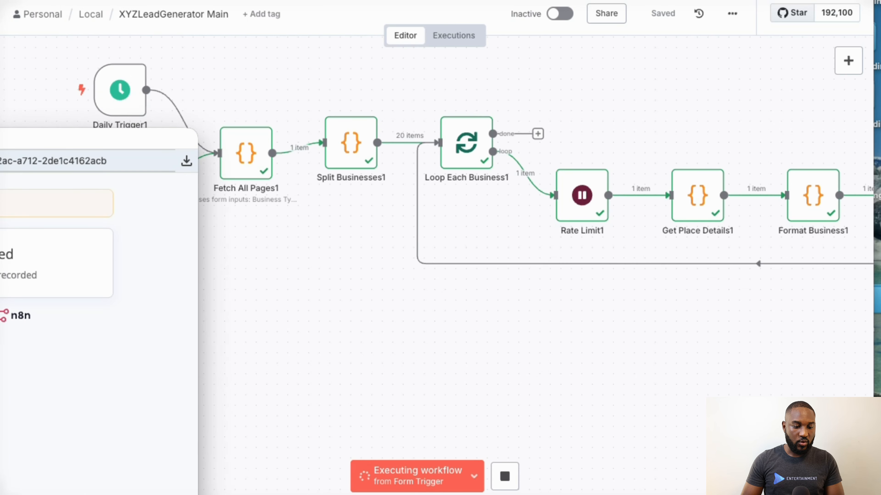
key(super+w)
- Follow the running workflow from the Form Trigger through the business loop to the Braider-Spa sheet node, examining each node's progress
scroll(251, 240, right, 5)
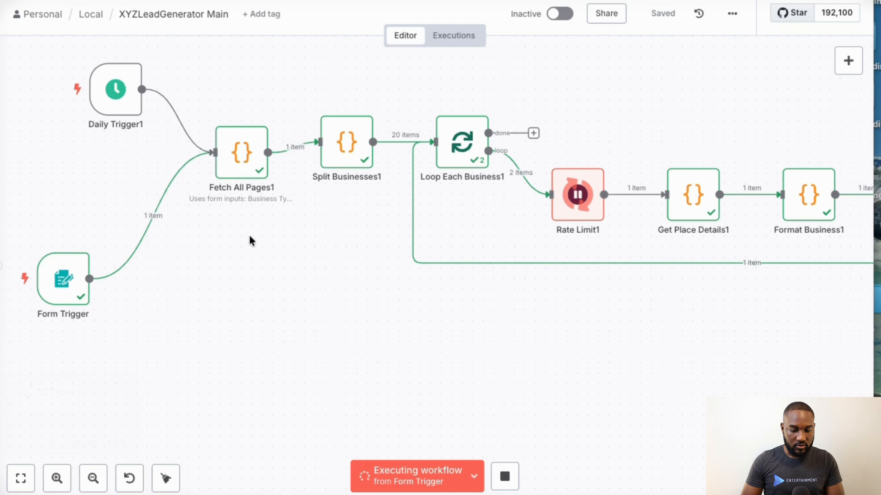
scroll(250, 240, down, 3)
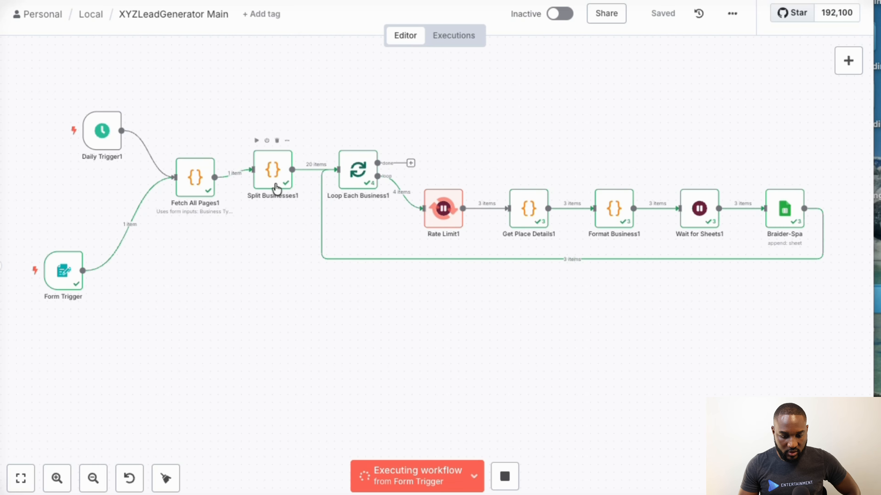
scroll(265, 170, up, 1)
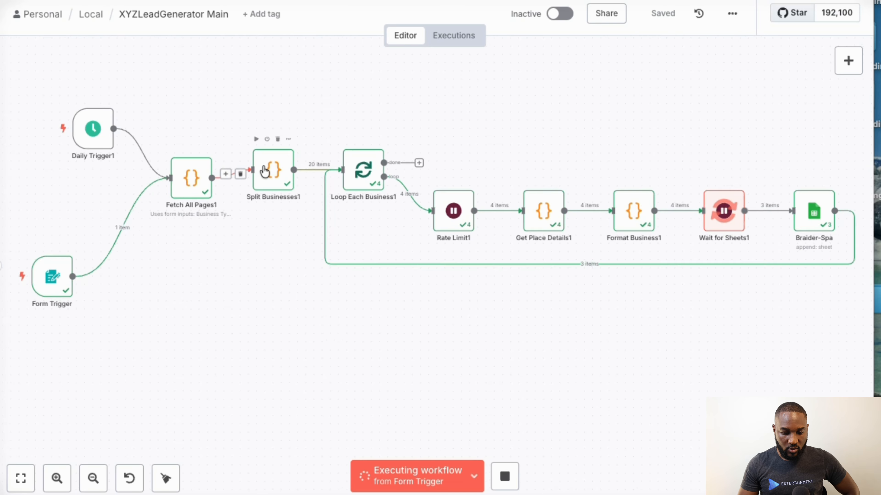
scroll(265, 170, up, 4)
scroll(201, 207, left, 4)
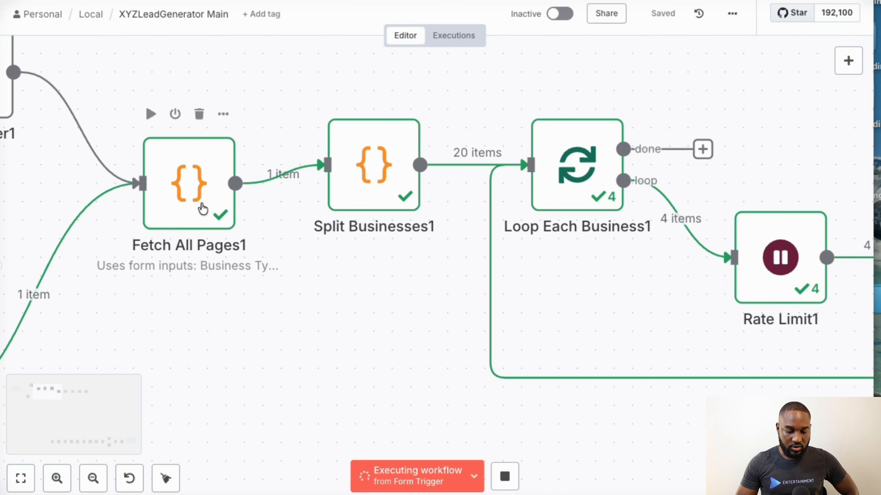
scroll(201, 207, right, 4)
scroll(202, 207, right, 2)
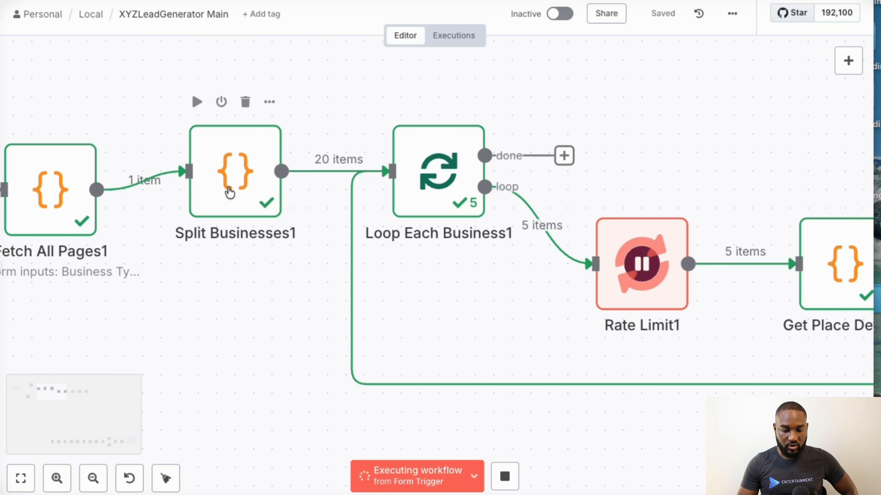
mouse_move(304, 161)
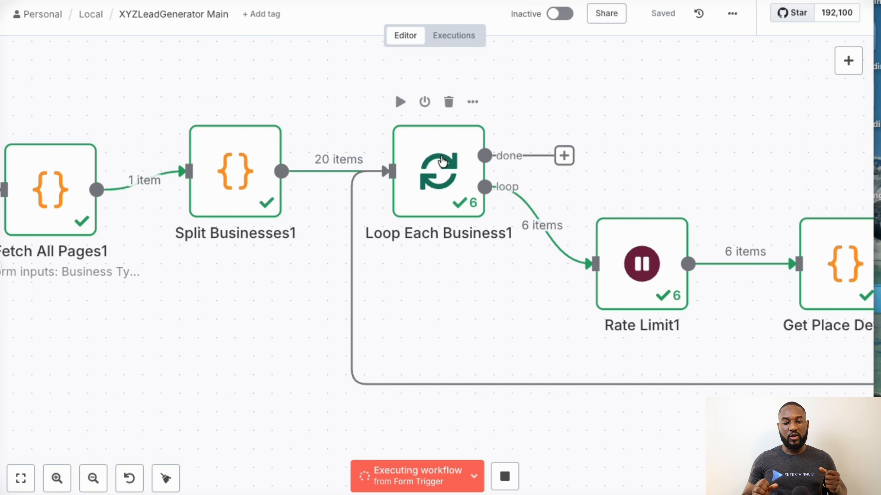
scroll(442, 162, right, 10)
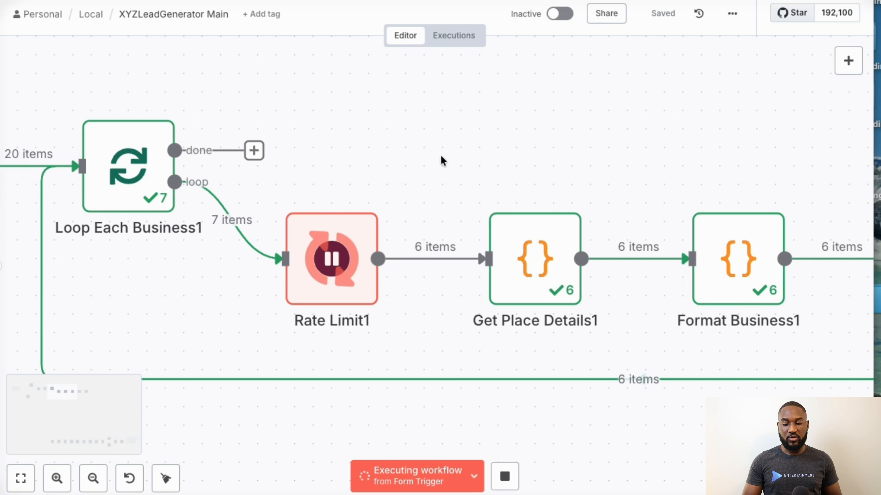
scroll(440, 155, right, 1)
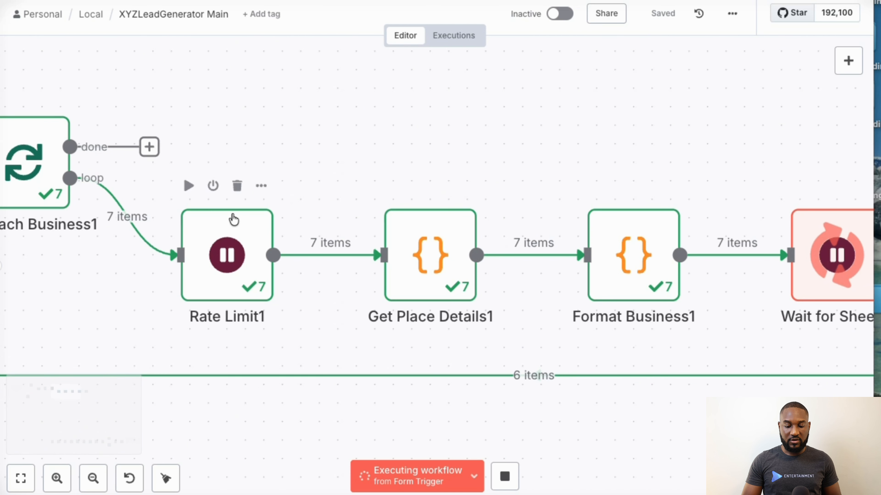
mouse_move(151, 223)
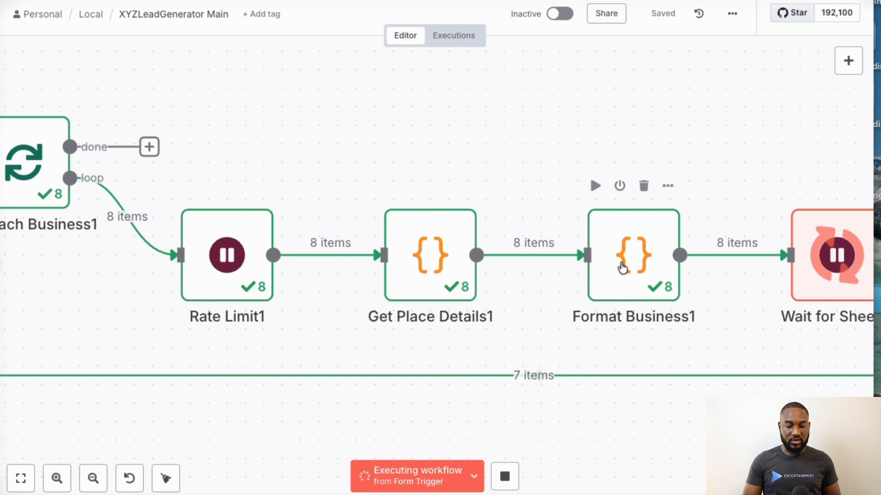
scroll(629, 262, right, 10)
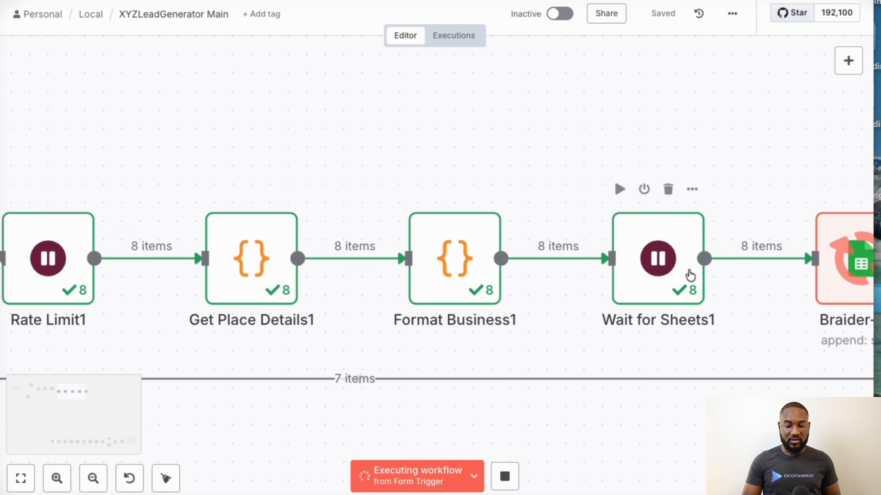
scroll(689, 270, right, 1)
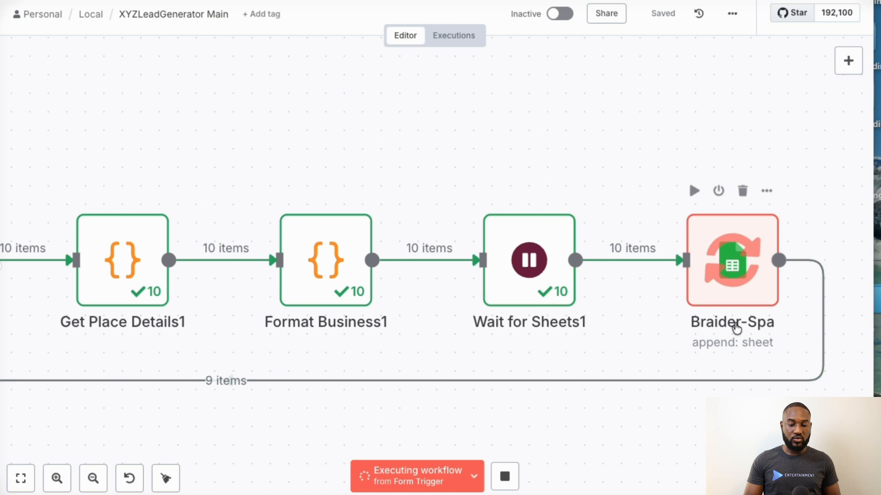
mouse_move(660, 259)
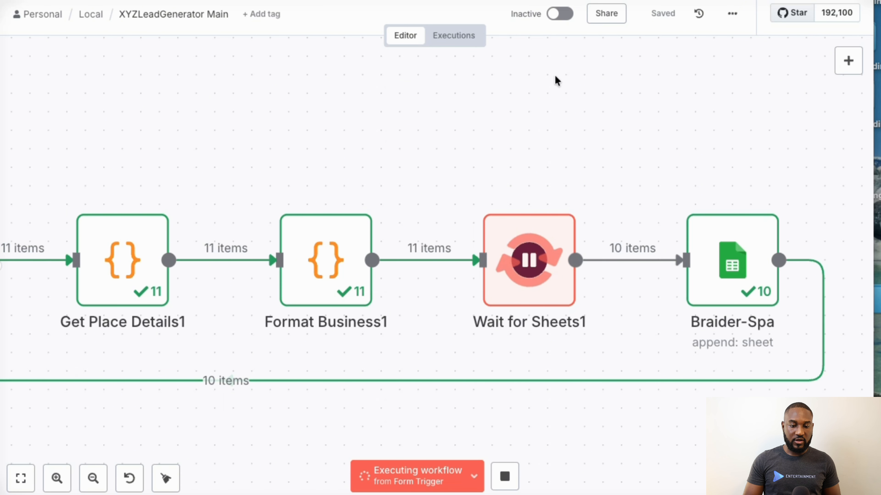
- Switch to Google Sheets and open the n8nLeads spreadsheet to check for scraped lead rows
click(316, 0)
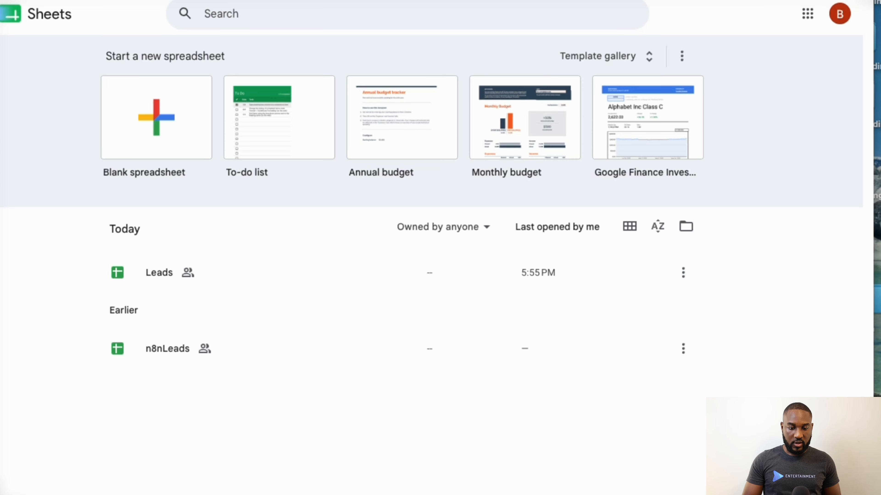
click(173, 350)
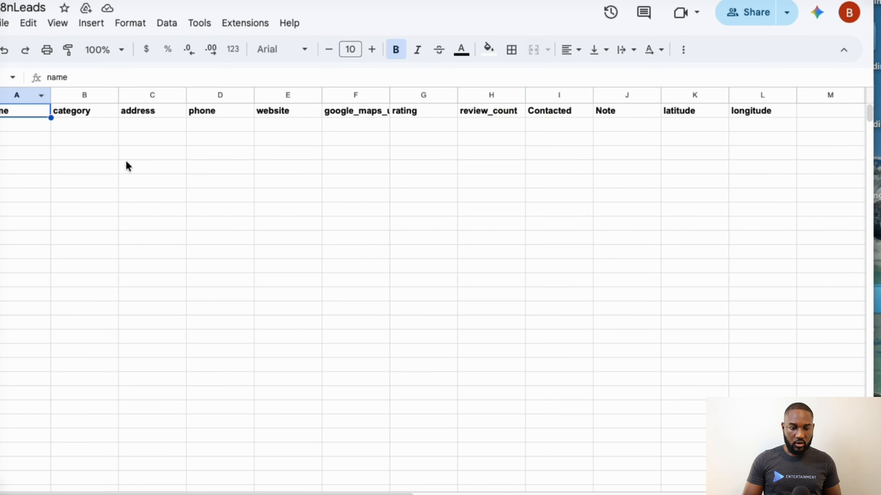
scroll(126, 165, down, 1)
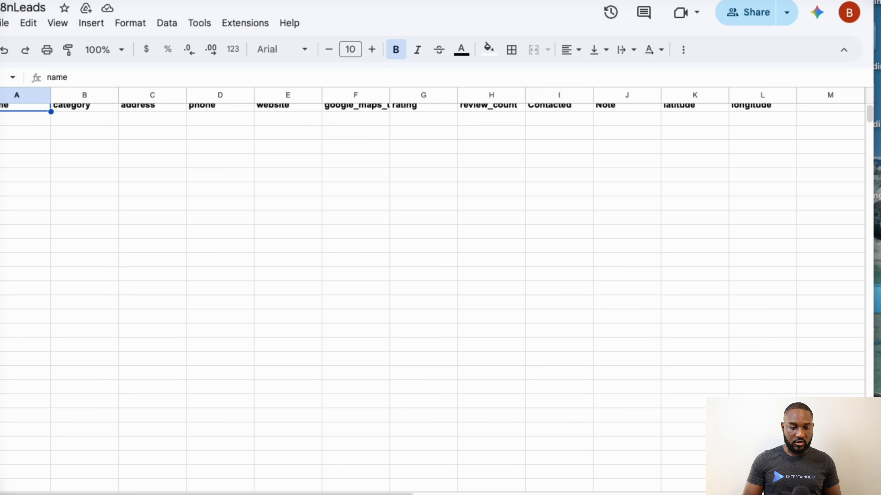
- Switch back to the n8n workflow and stop the running execution
click(156, 1)
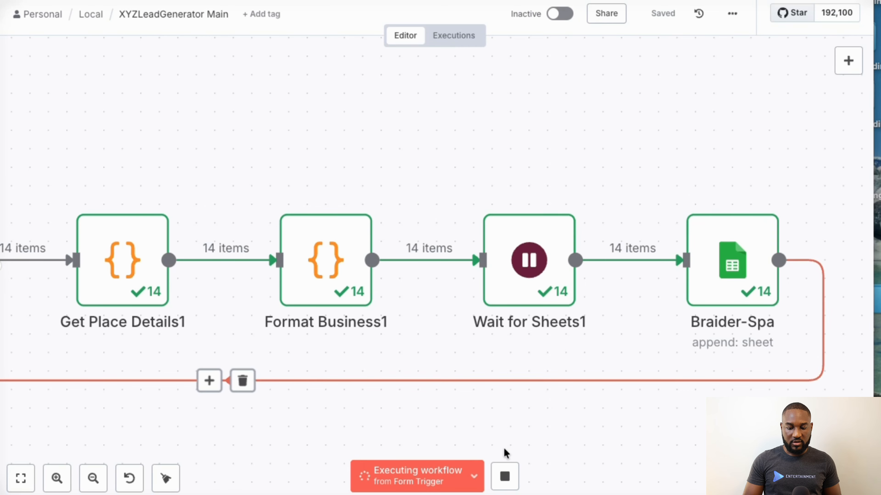
click(505, 482)
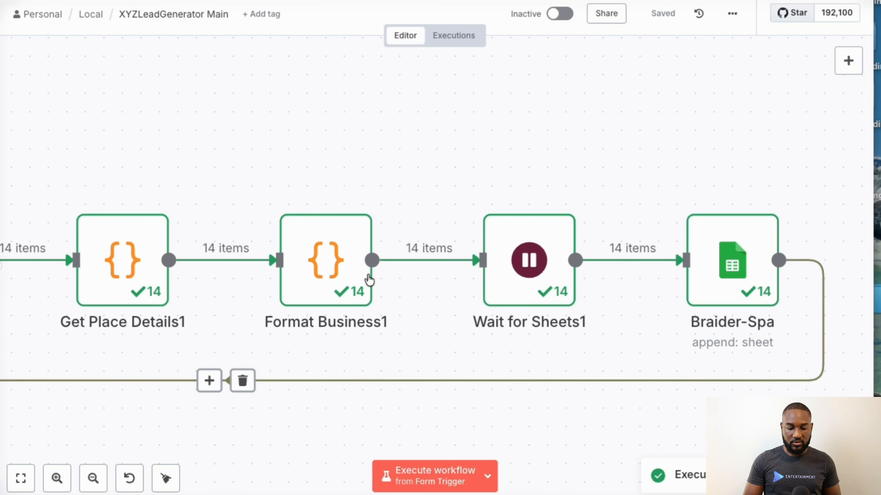
- Set the Braider-Spa node to append rows to the Leads sheet of the n8nLeads document
scroll(284, 287, left, 3)
scroll(285, 288, left, 5)
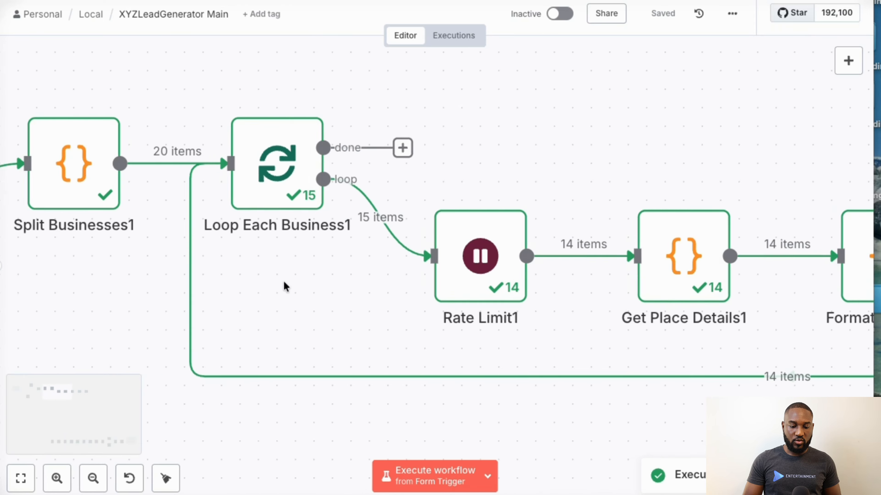
scroll(285, 287, right, 5)
scroll(285, 287, right, 6)
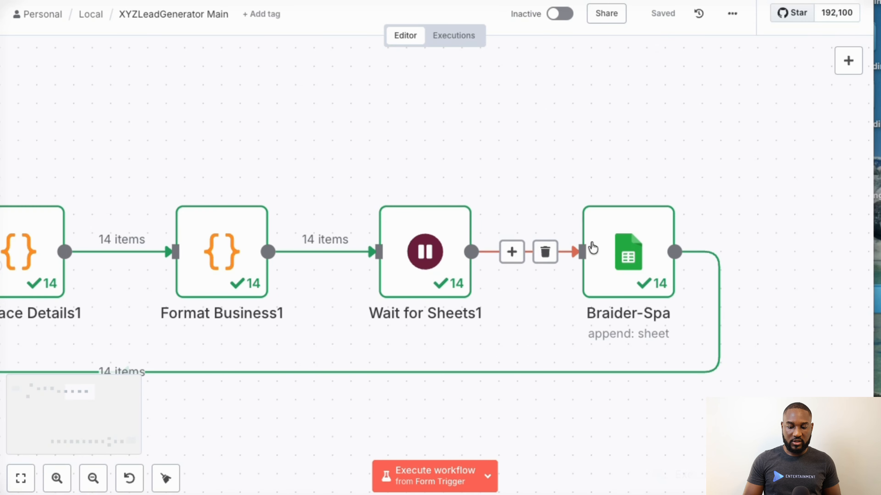
double_click(625, 266)
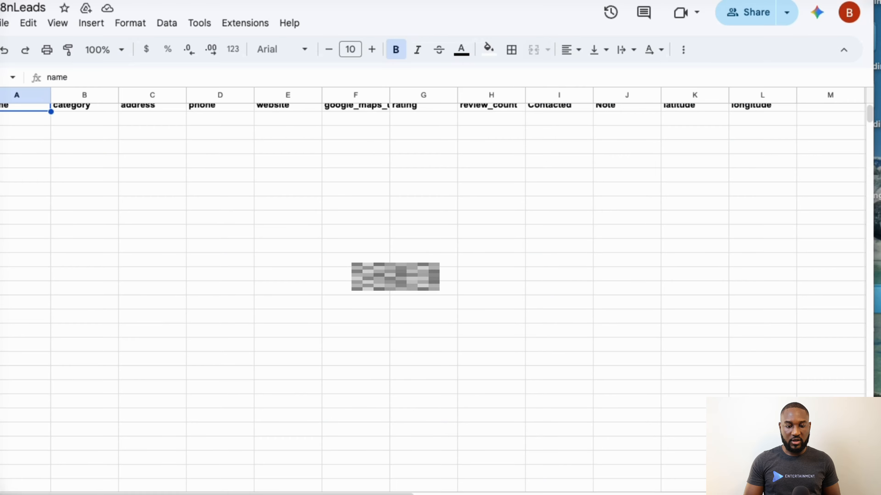
scroll(168, 137, up, 1)
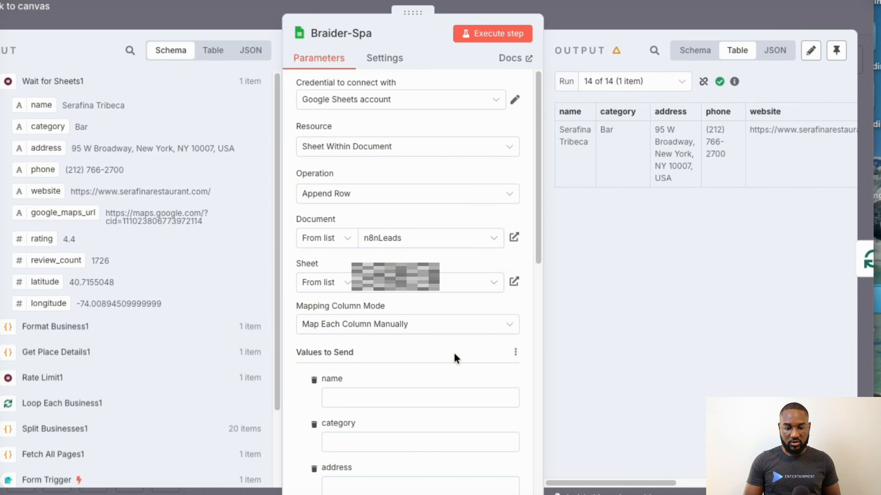
click(594, 20)
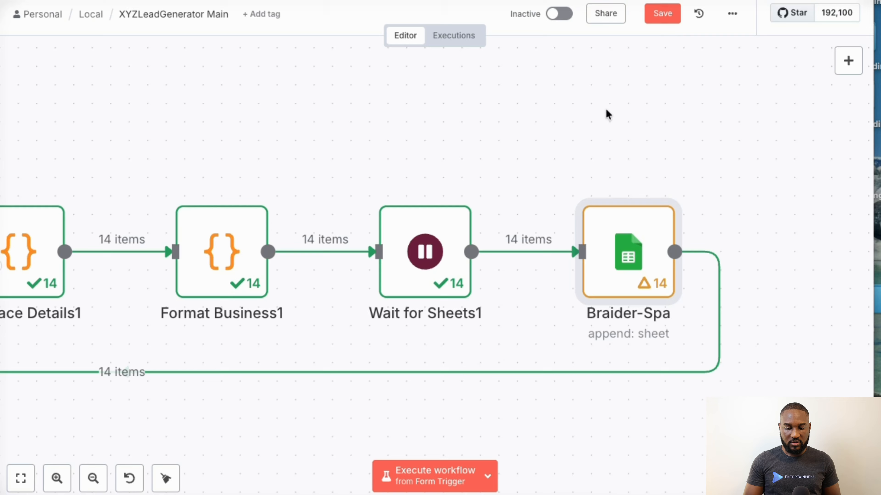
- Save the XYZLeadGenerator Main workflow
click(654, 19)
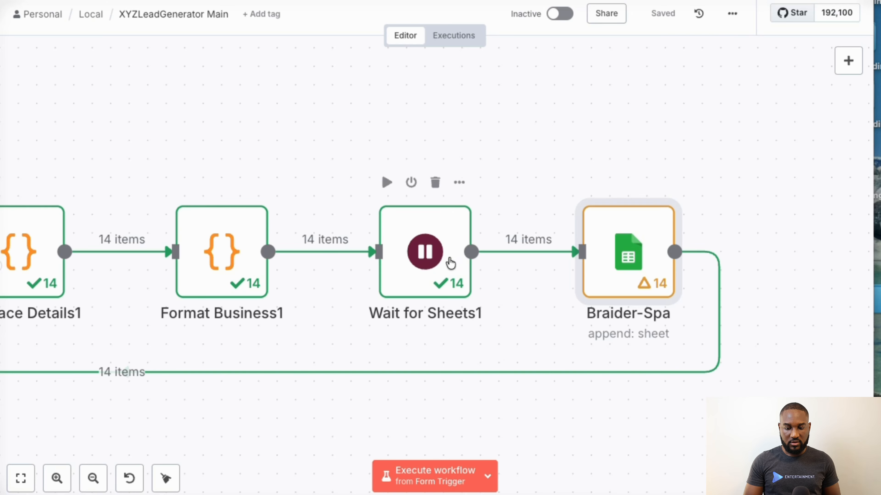
- Open the Form Trigger node and review its Business Type, City and State form elements, including the state dropdown options
scroll(319, 268, left, 10)
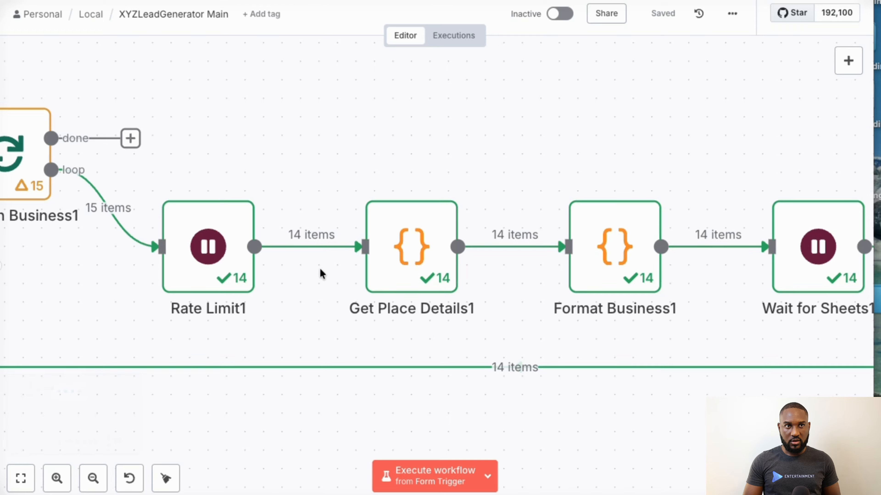
scroll(319, 268, left, 6)
scroll(319, 268, left, 17)
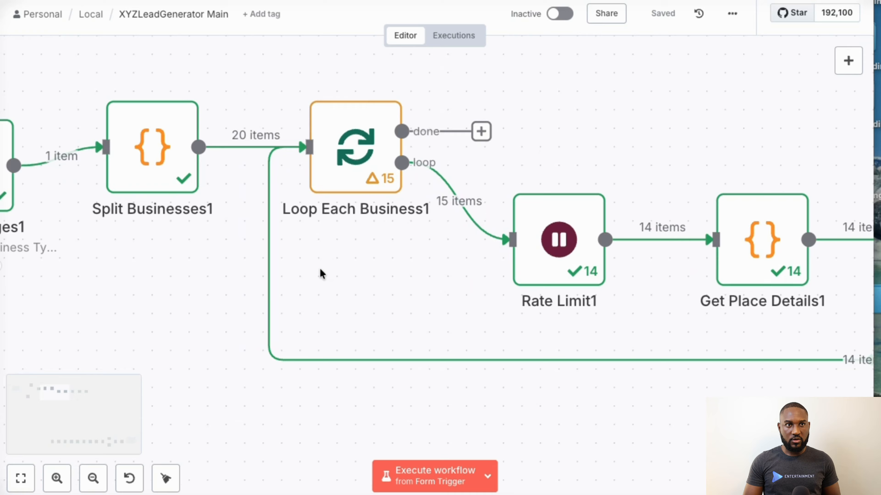
scroll(319, 267, down, 2)
scroll(319, 268, left, 1)
scroll(319, 268, down, 1)
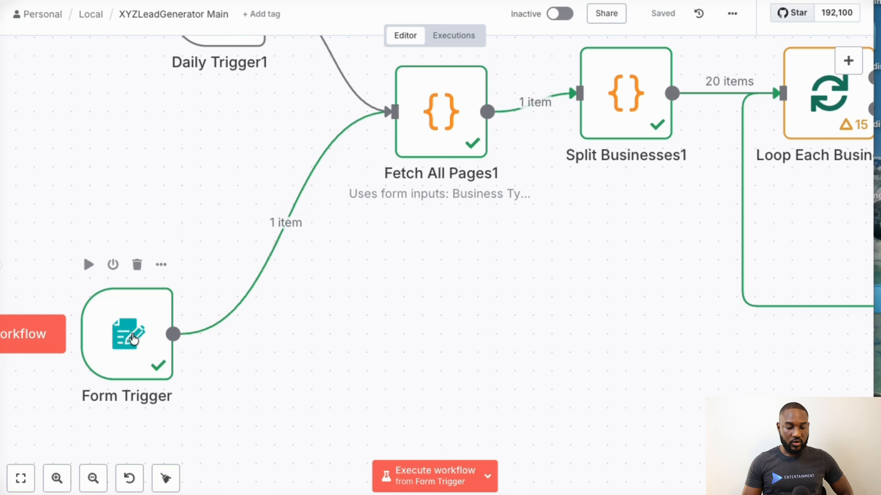
double_click(127, 342)
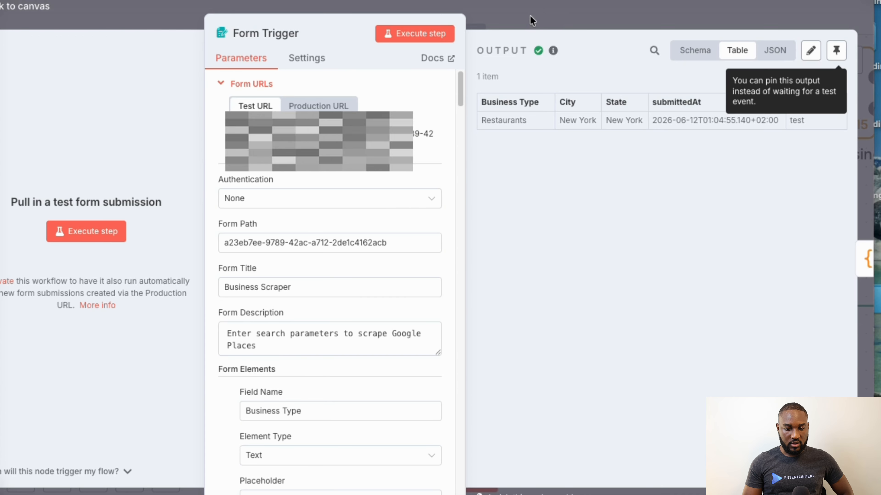
scroll(346, 249, down, 4)
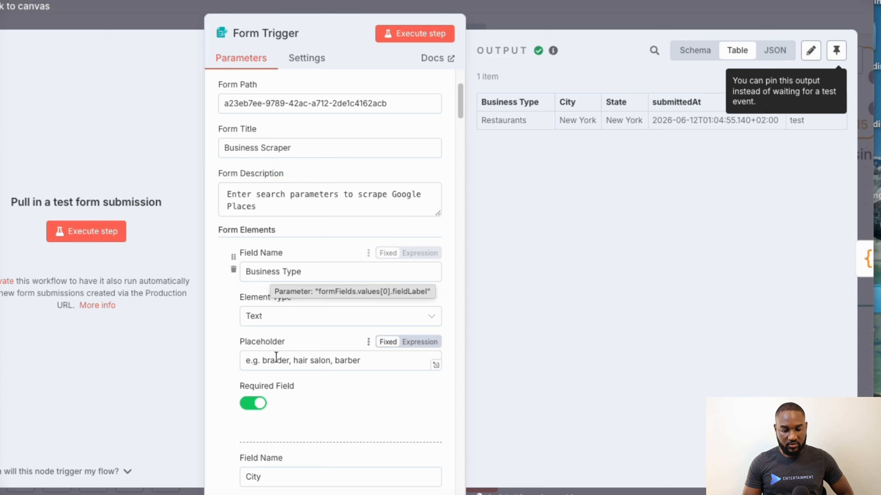
scroll(276, 356, down, 2)
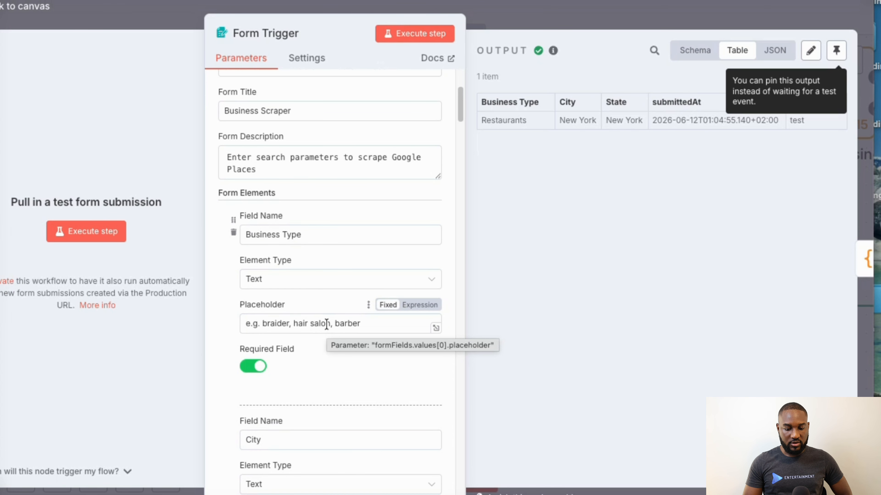
scroll(327, 325, down, 6)
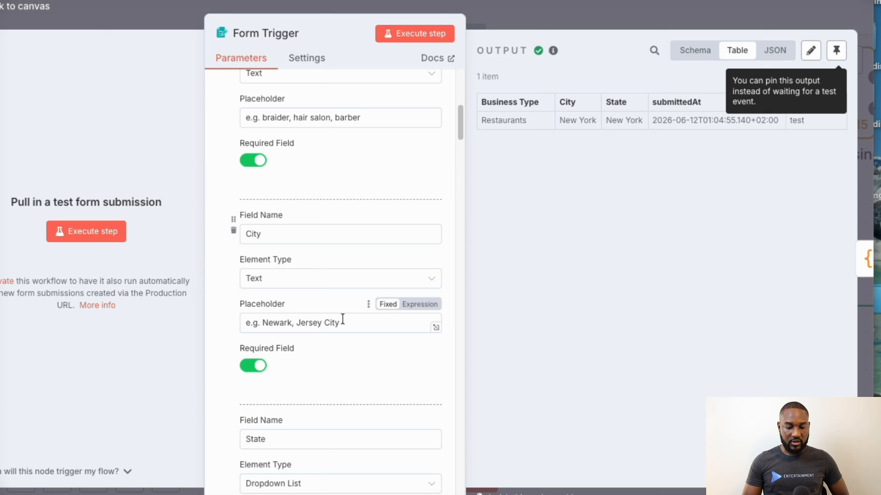
scroll(343, 319, down, 13)
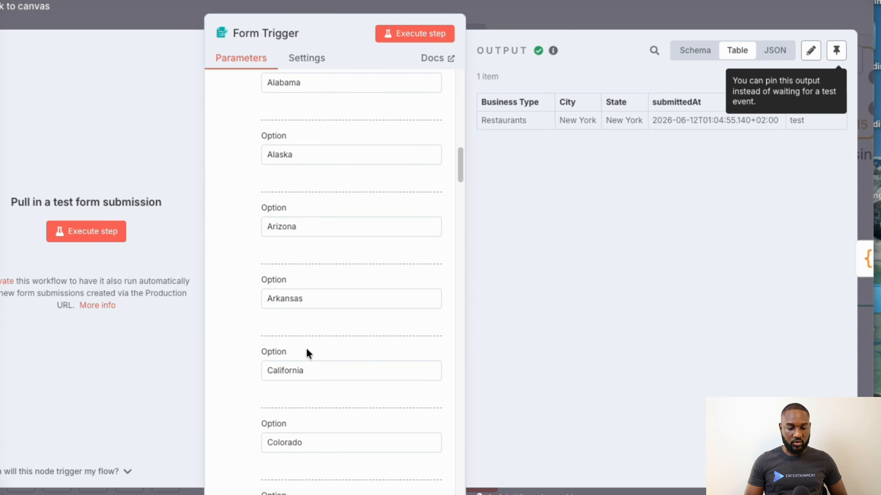
scroll(309, 353, down, 10)
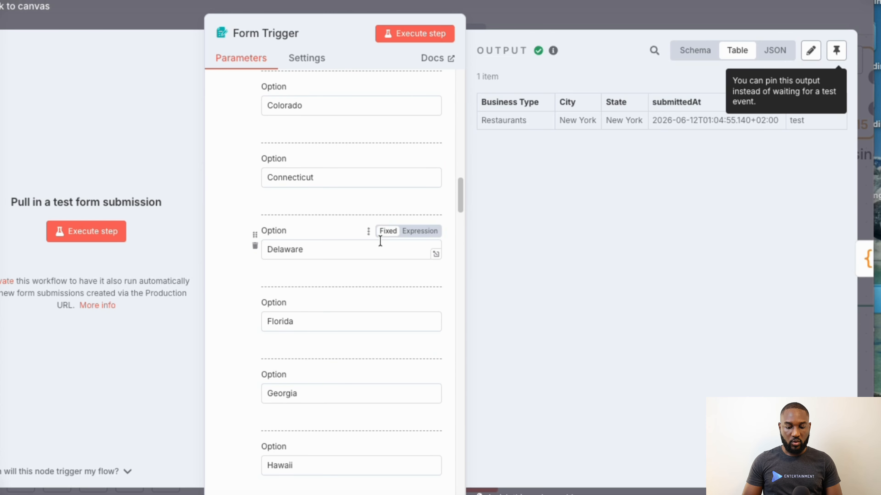
- Open the Fetch All Pages1 node and read through the Python code that queries the Google Places text search and pages through results
click(865, 258)
click(594, 237)
key(super+a)
scroll(593, 237, down, 10)
click(549, 237)
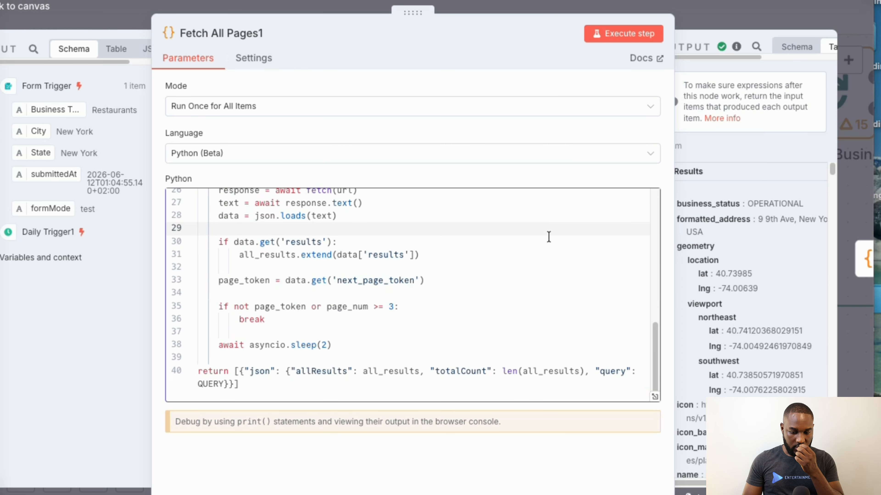
scroll(548, 237, up, 3)
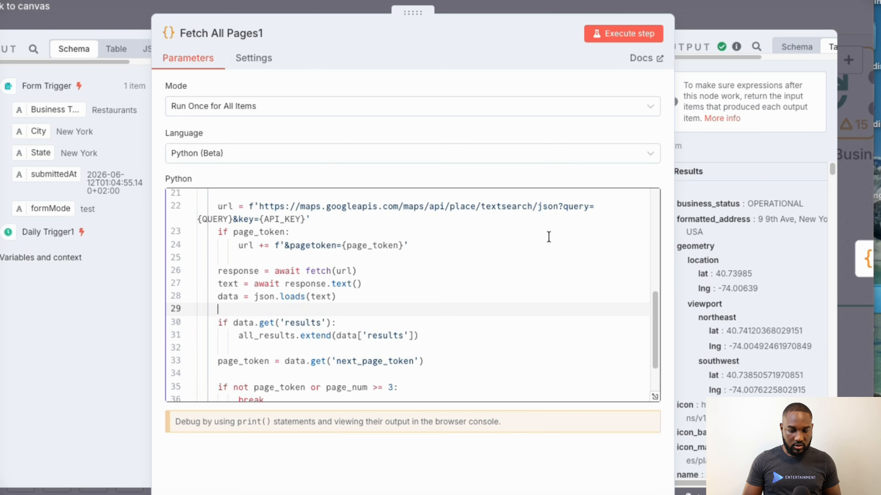
scroll(549, 237, up, 3)
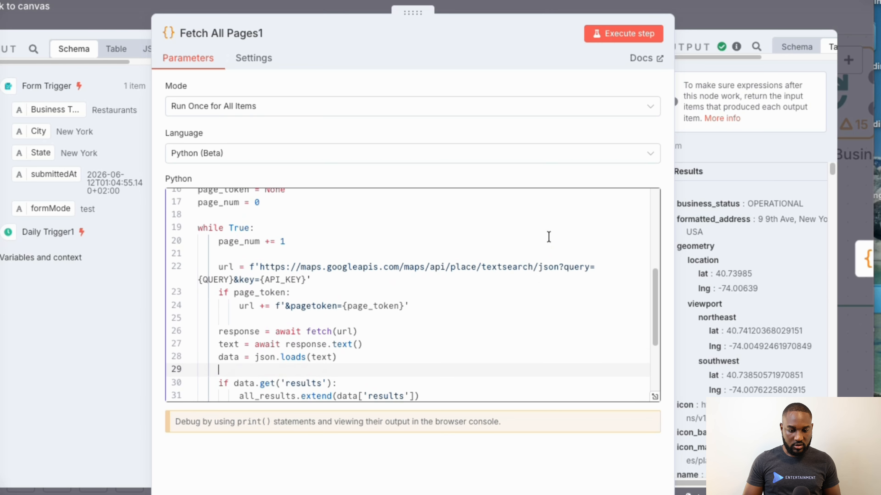
scroll(549, 237, down, 2)
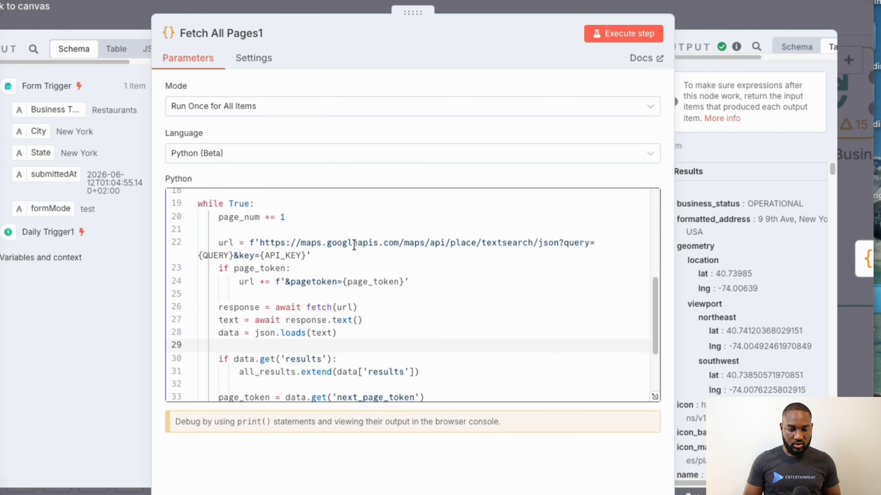
scroll(354, 245, down, 3)
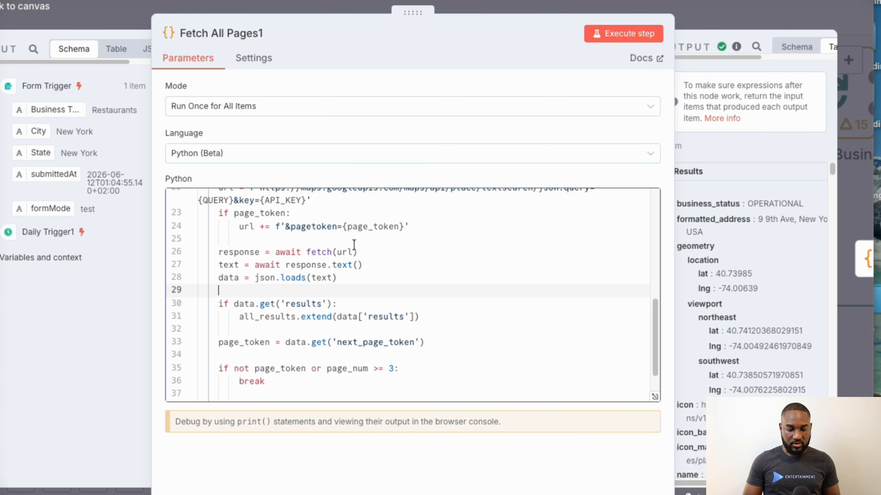
scroll(353, 245, down, 1)
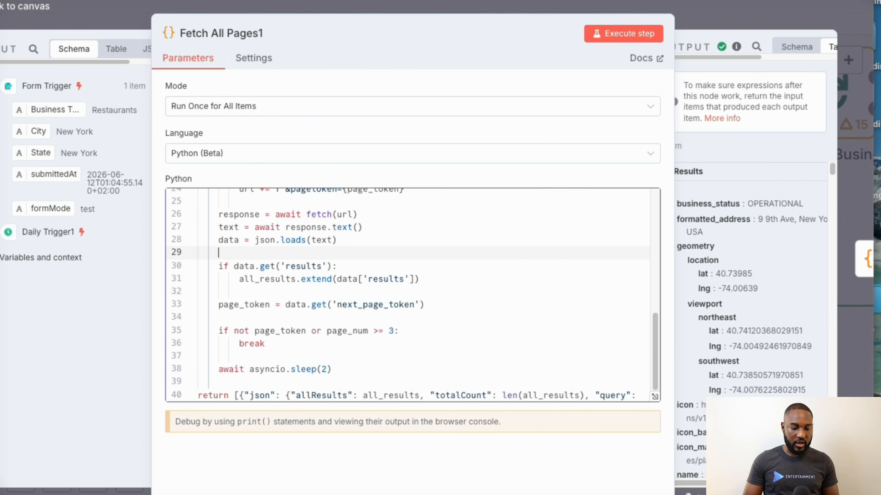
- Examine the business records in the output of the Fetch All Pages1 node
drag(0, 243, 20, 243)
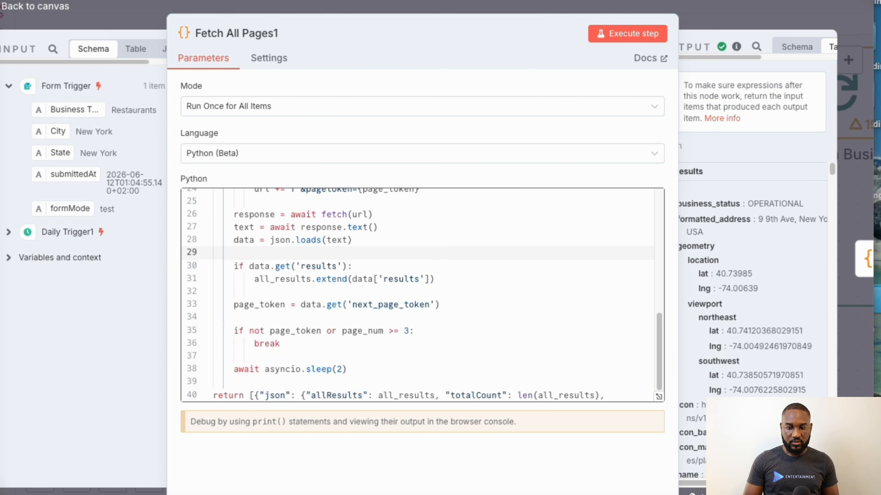
drag(874, 447, 880, 447)
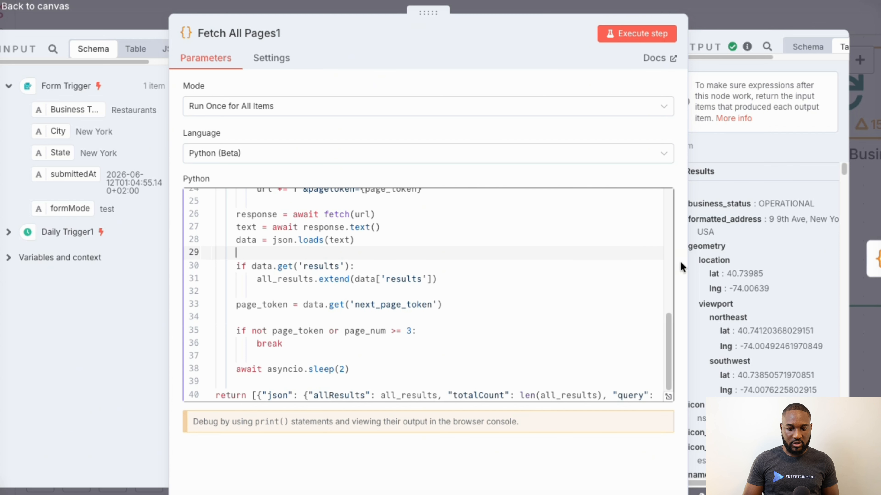
scroll(752, 212, down, 2)
scroll(752, 213, down, 2)
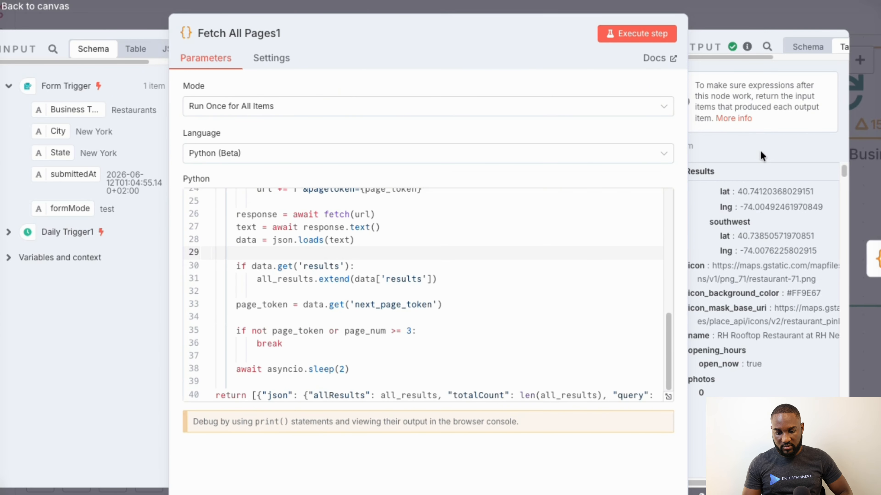
scroll(761, 273, down, 2)
scroll(761, 273, down, 6)
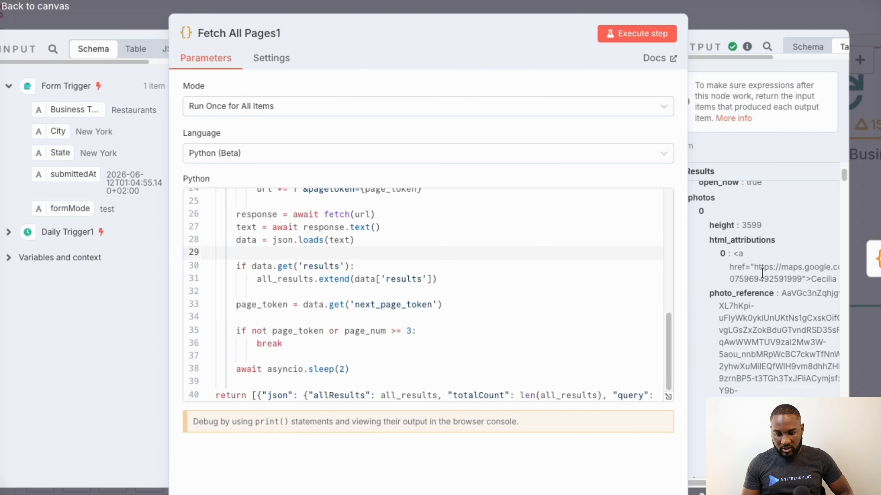
scroll(763, 276, down, 8)
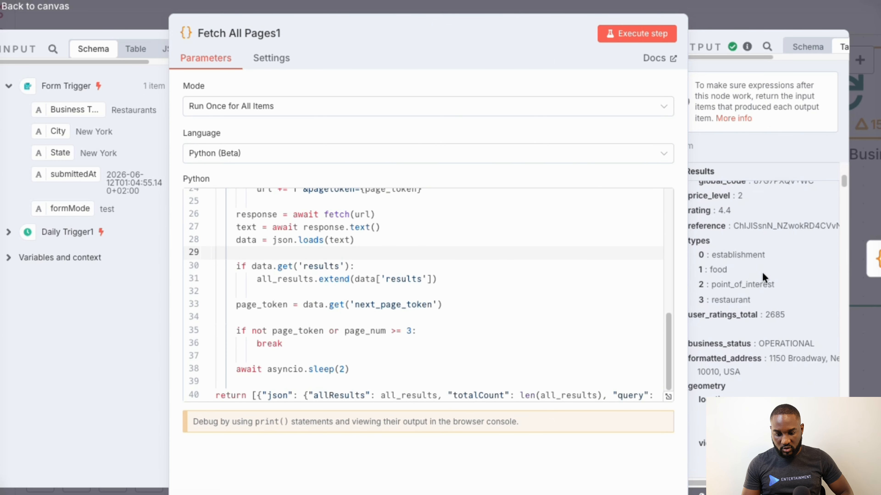
scroll(763, 276, down, 8)
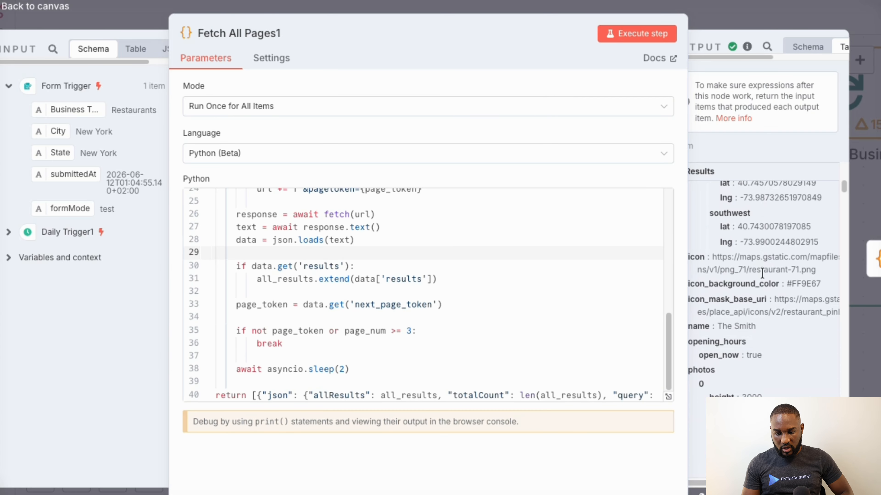
scroll(763, 276, down, 4)
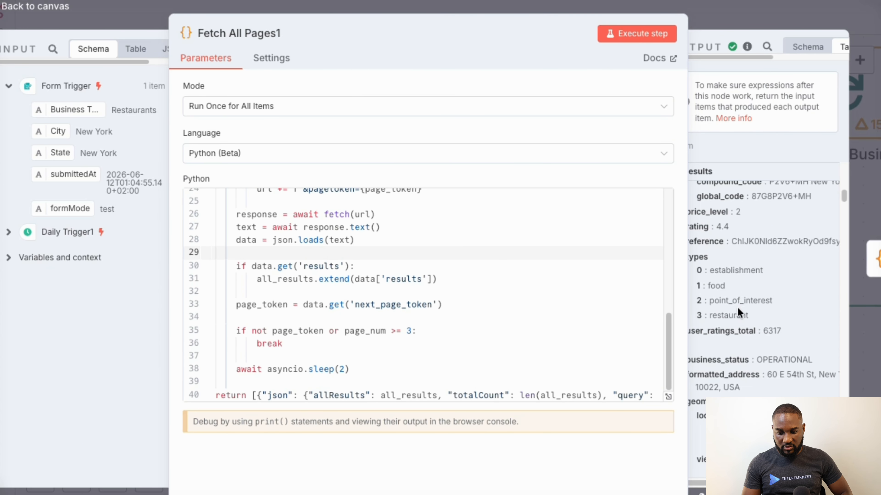
scroll(740, 335, down, 2)
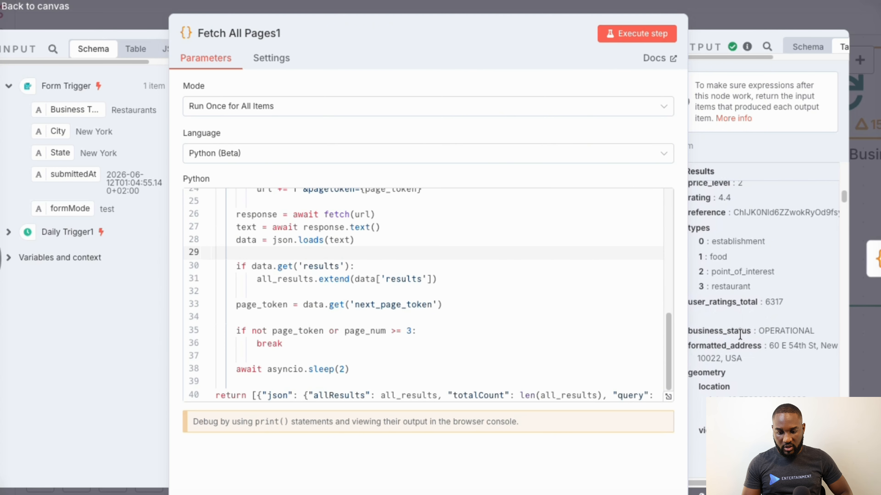
scroll(752, 321, down, 15)
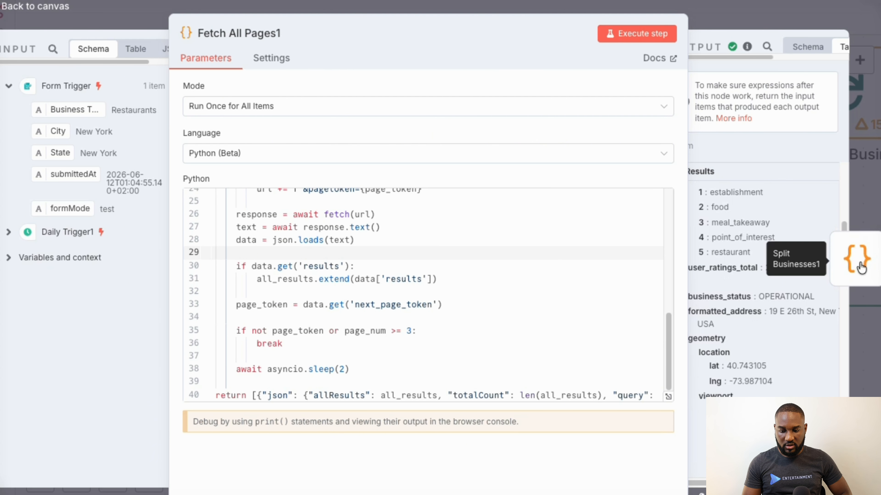
- Open the Split Businesses1 node, enlarge its input and output areas, and review both output pages of place IDs, names and addresses
click(860, 267)
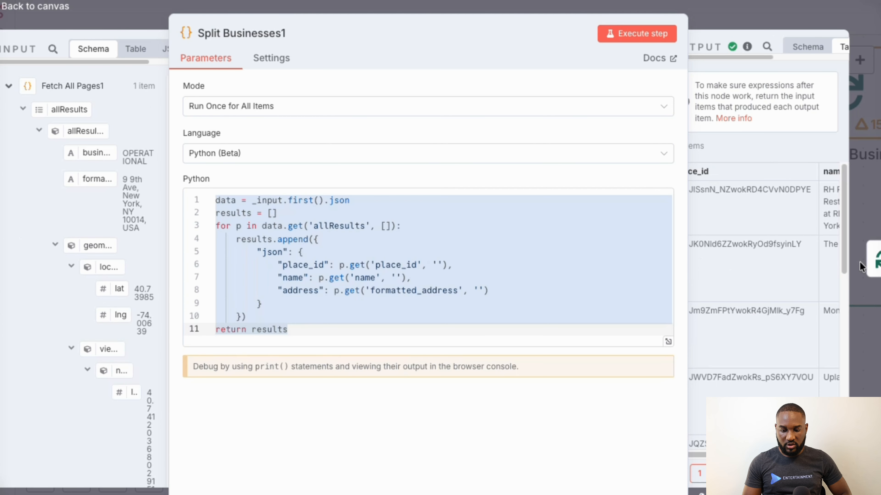
click(588, 258)
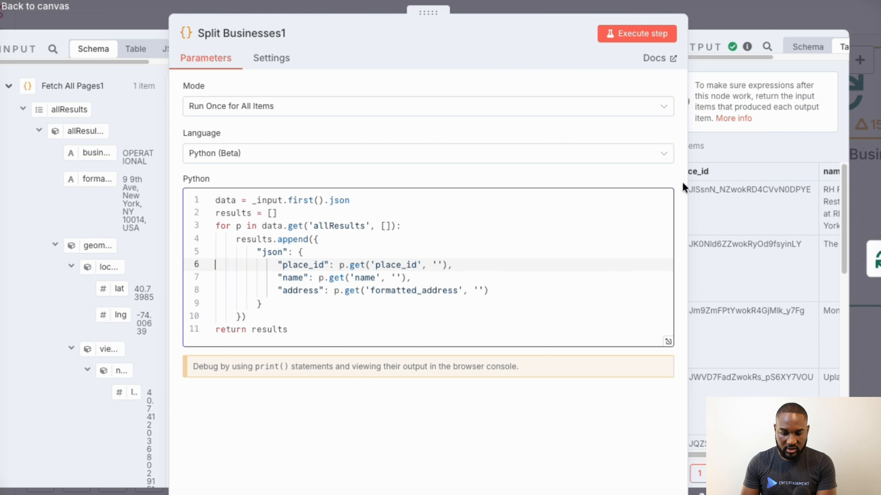
drag(689, 147, 457, 206)
scroll(109, 255, down, 10)
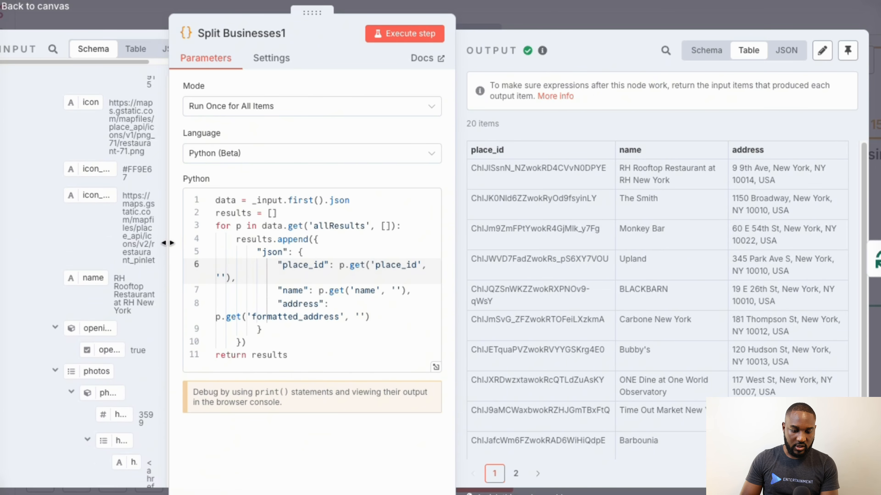
drag(168, 243, 334, 241)
scroll(158, 306, down, 15)
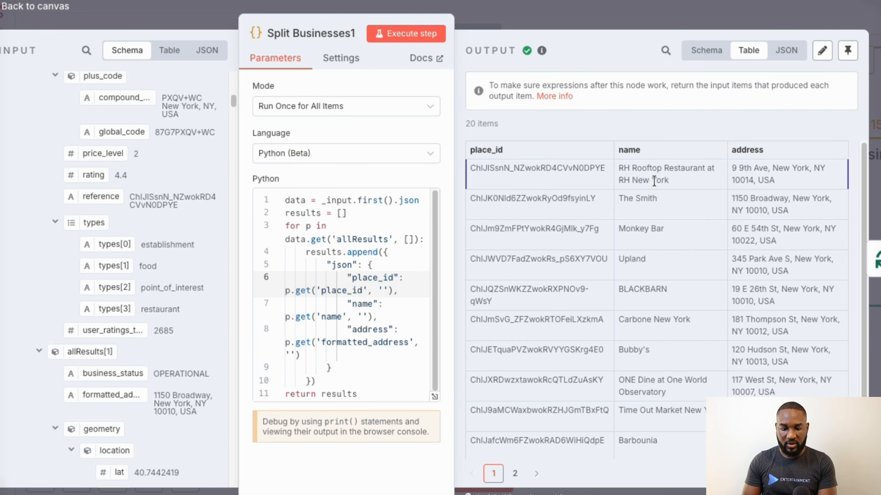
scroll(744, 183, down, 2)
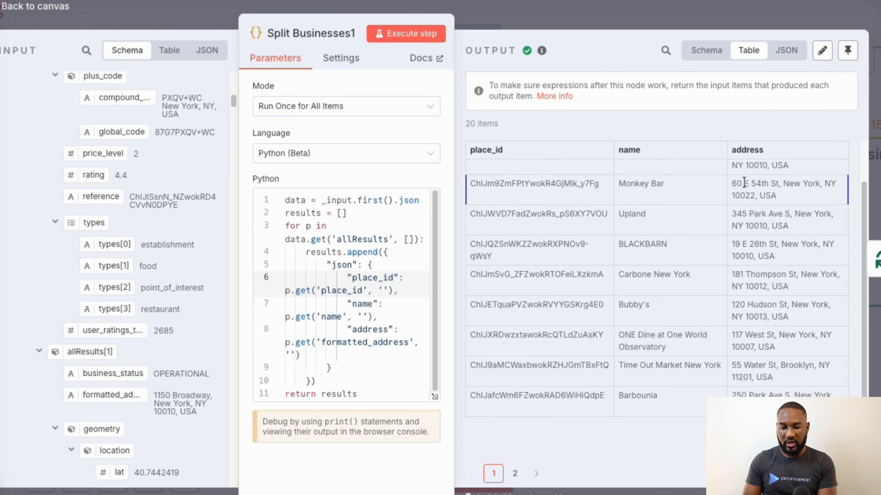
scroll(669, 232, up, 2)
click(514, 474)
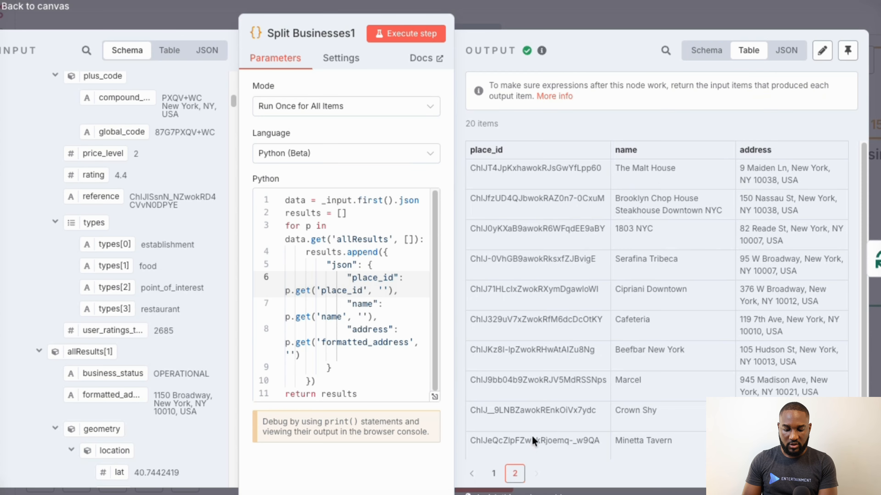
scroll(697, 283, down, 2)
scroll(697, 283, up, 2)
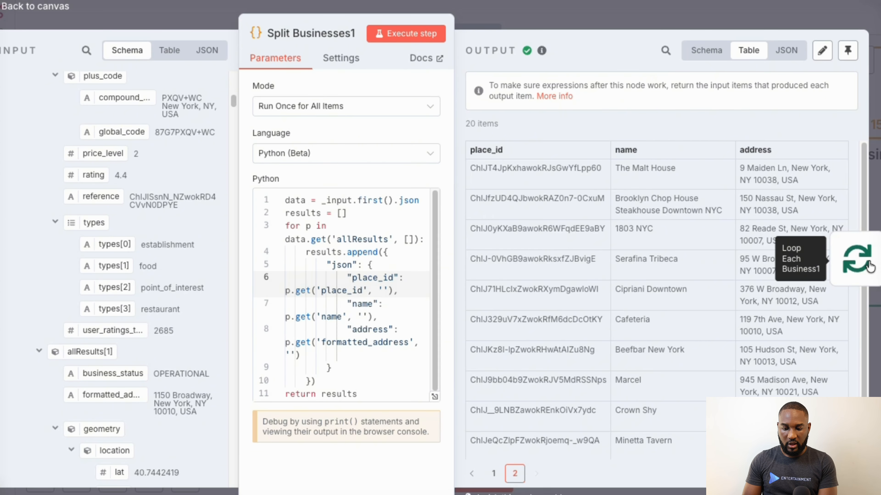
- Review the Loop Each Business1 node's batch size and loop output, and the Rate Limit1 node's wait amount and unit
click(867, 258)
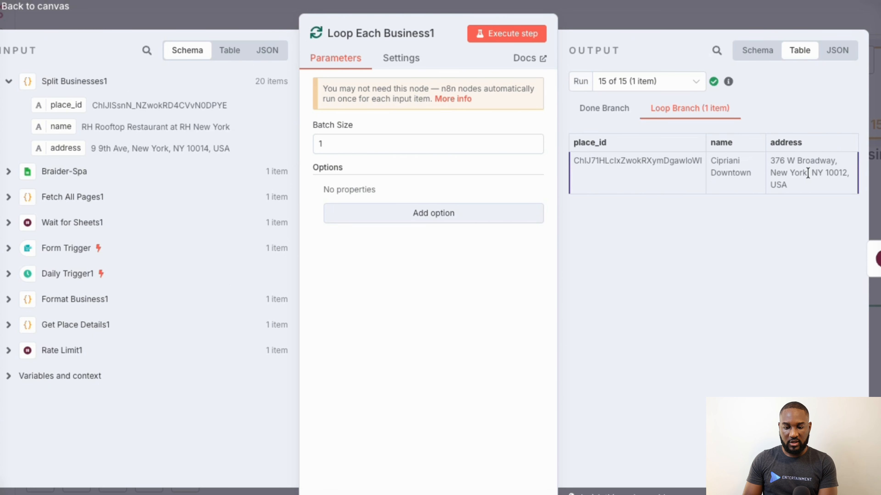
click(863, 259)
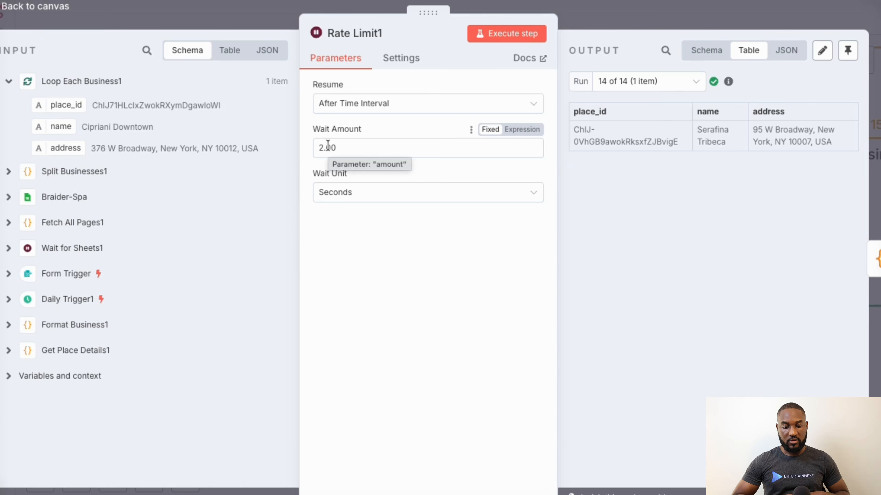
- Open the Get Place Details1 node and examine the phone, name, rating, types, URL, ratings total and website in its output
click(874, 258)
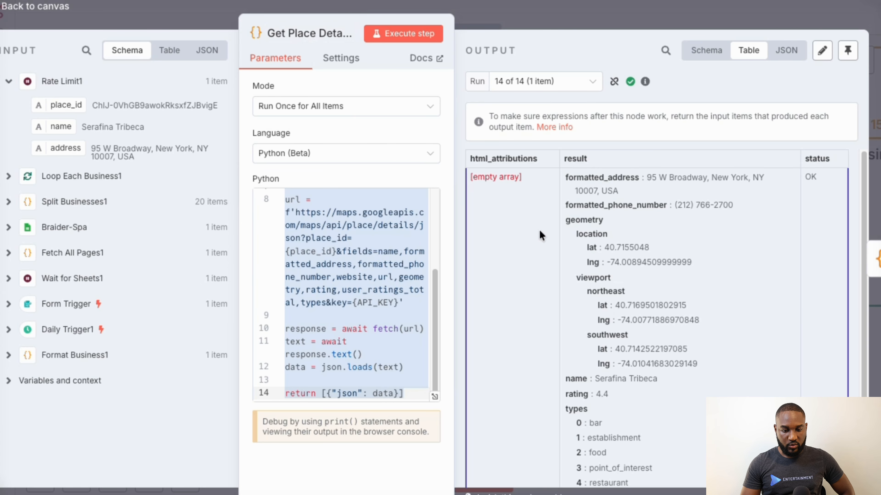
scroll(648, 312, down, 3)
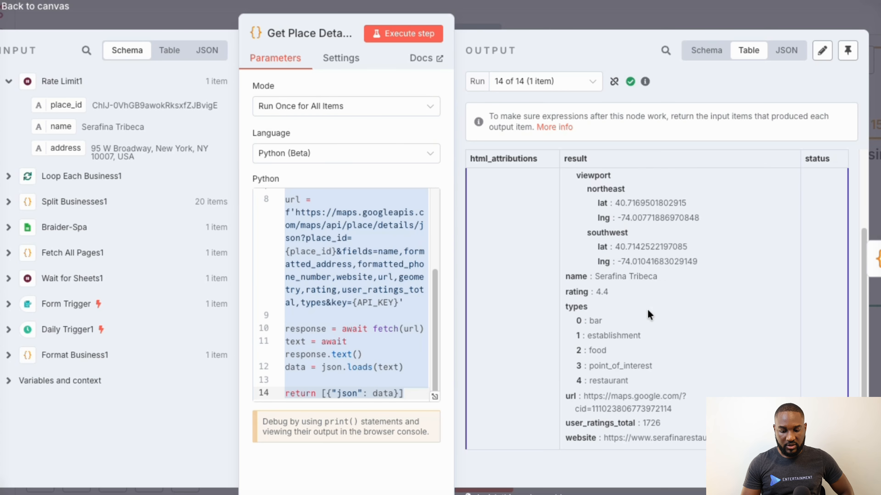
scroll(647, 312, up, 3)
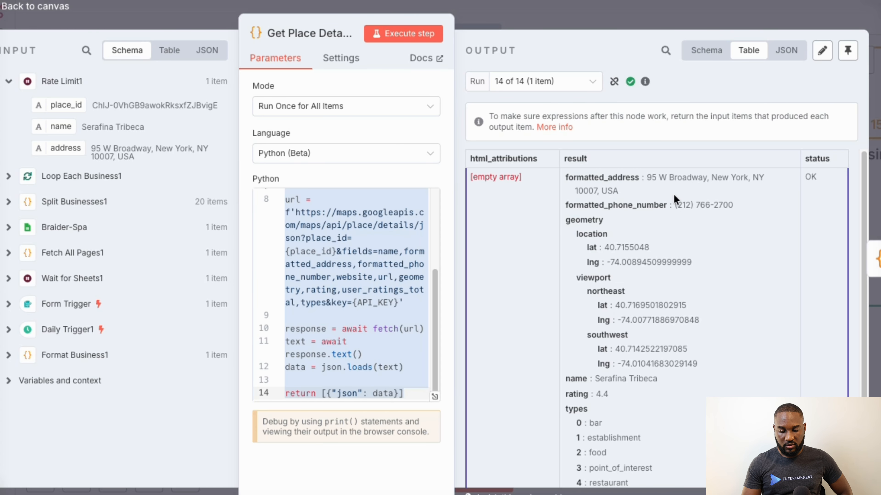
drag(676, 204, 732, 205)
scroll(679, 290, down, 2)
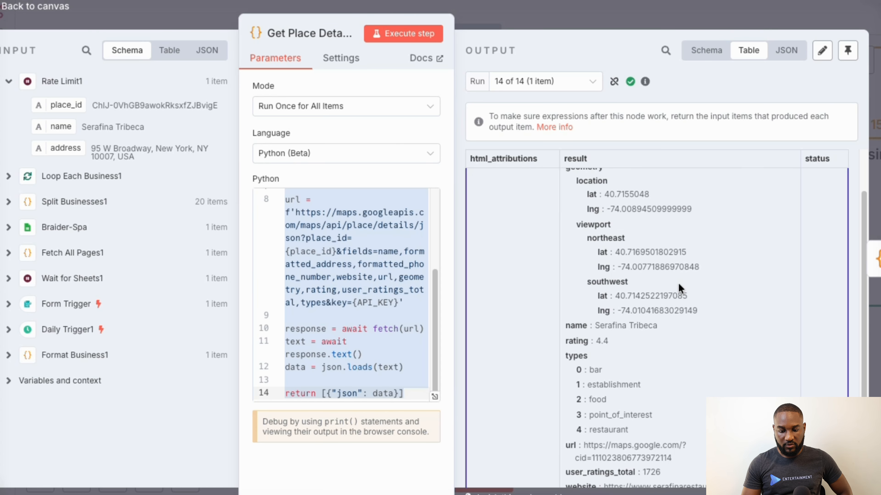
drag(599, 296, 676, 298)
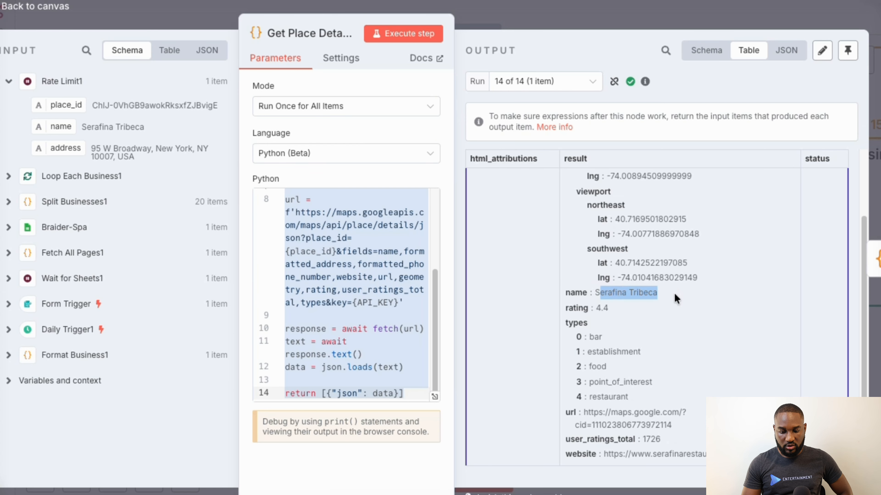
drag(608, 309, 596, 310)
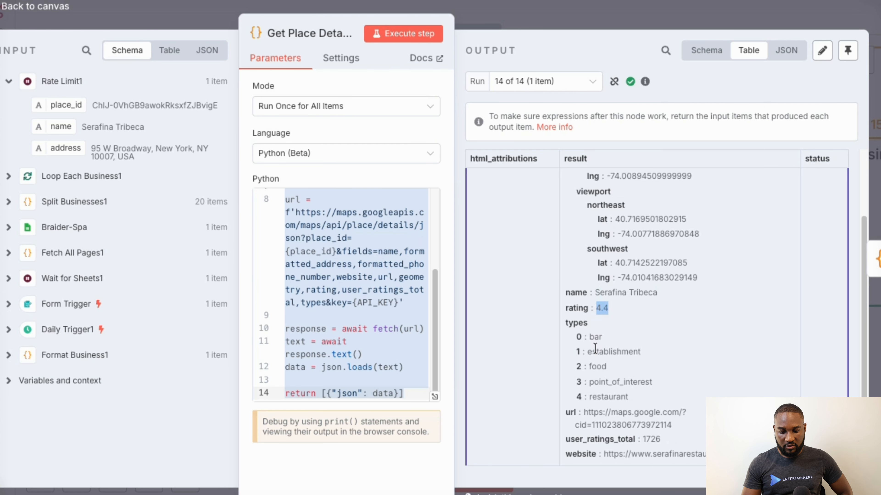
click(592, 337)
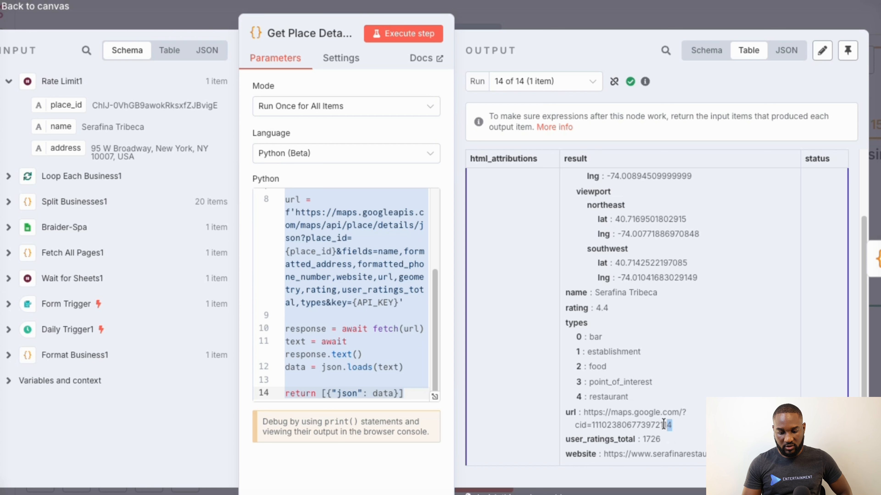
drag(674, 424, 592, 414)
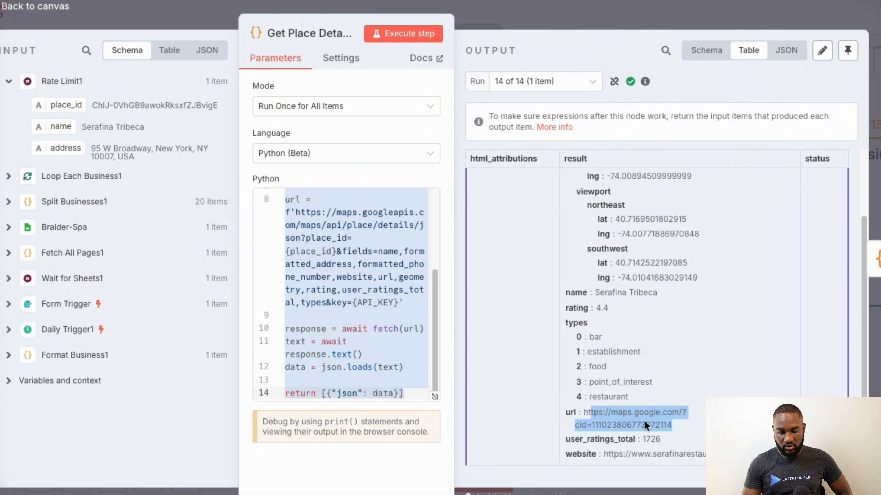
double_click(651, 437)
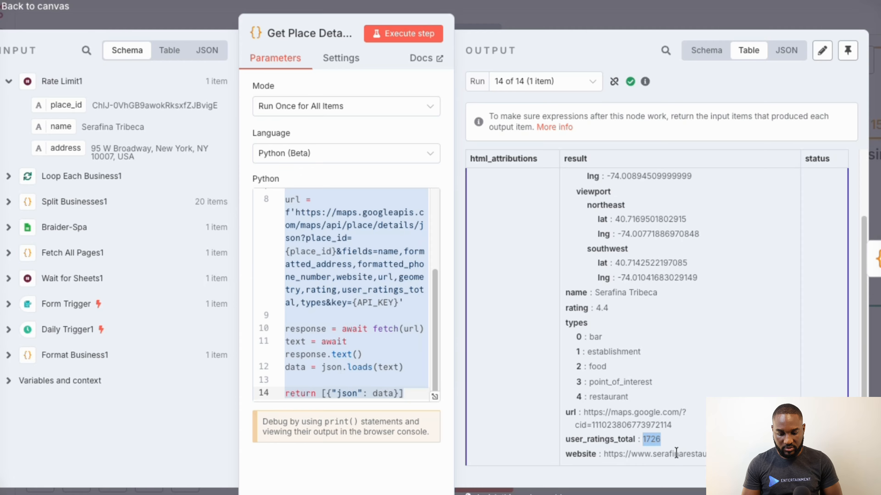
drag(704, 454, 609, 453)
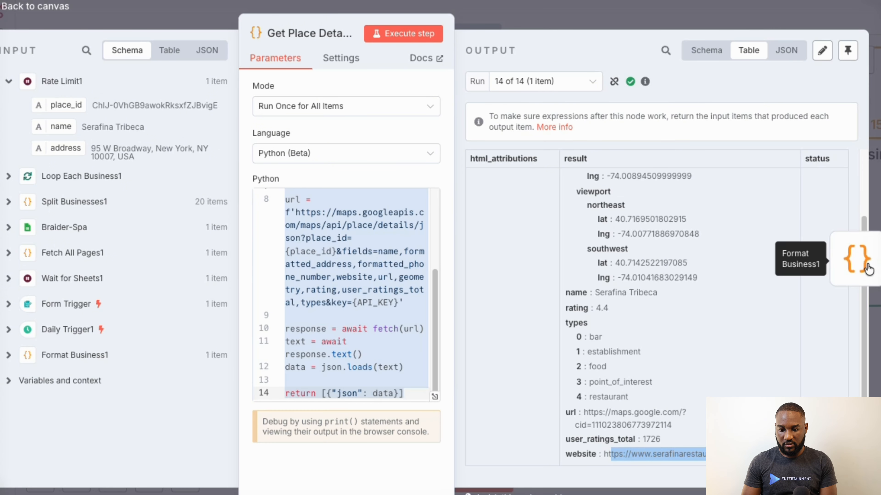
- Review all output columns of the Format Business1 node and the wait settings of the Wait for Sheets1 node
click(875, 259)
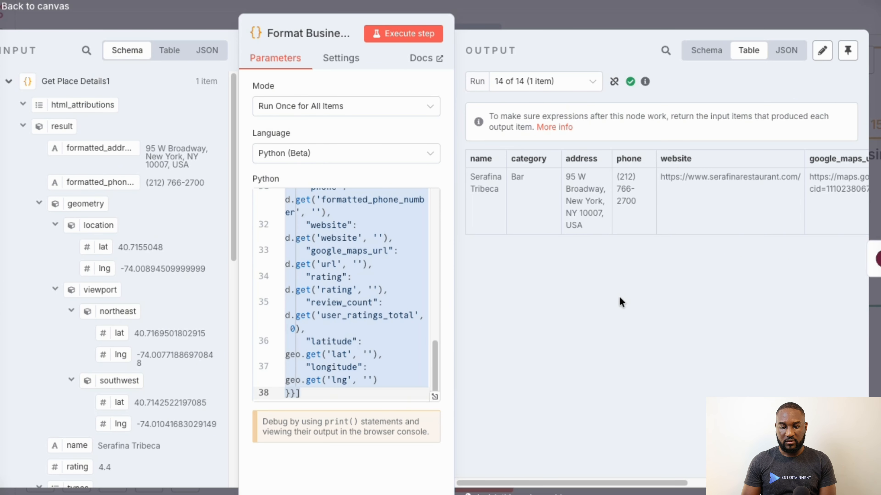
scroll(723, 219, right, 1)
scroll(723, 212, right, 10)
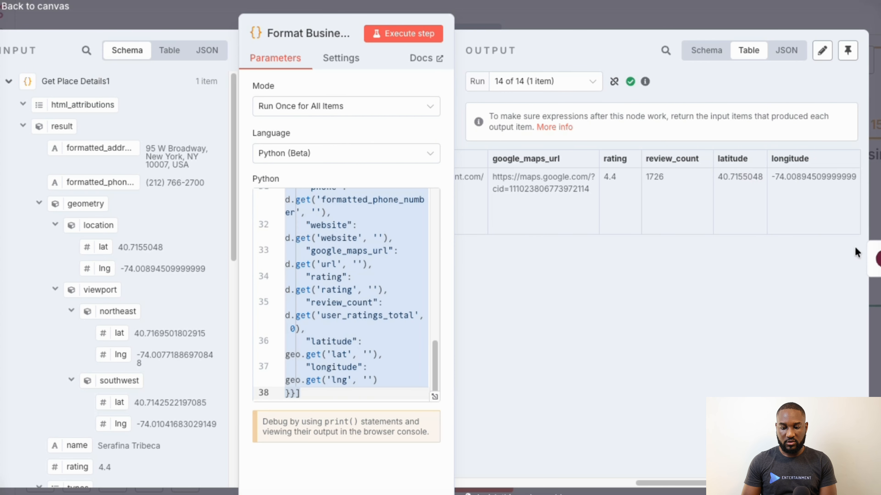
click(860, 262)
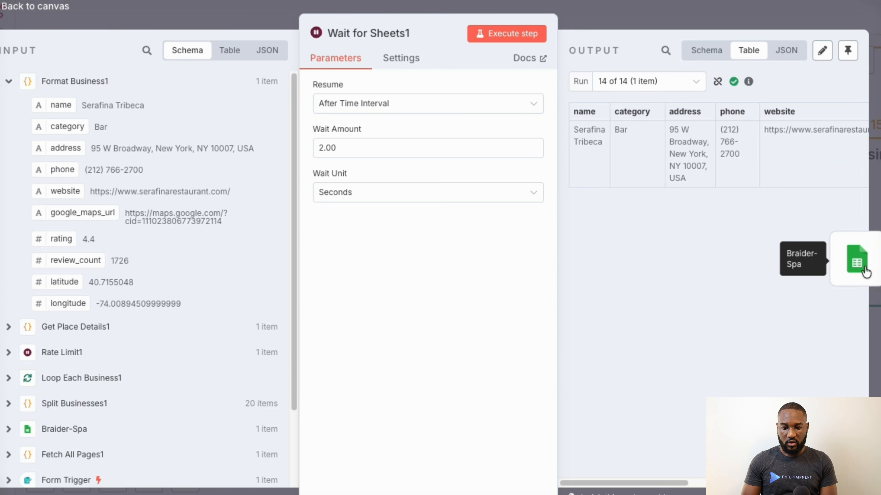
- Open the Braider-Spa node and review its credential and resource options, operation, document and sheet settings
click(863, 266)
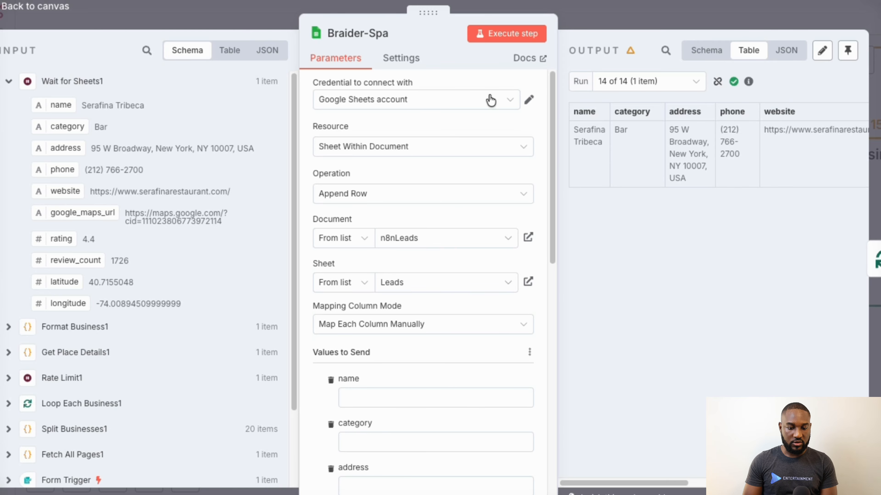
click(516, 100)
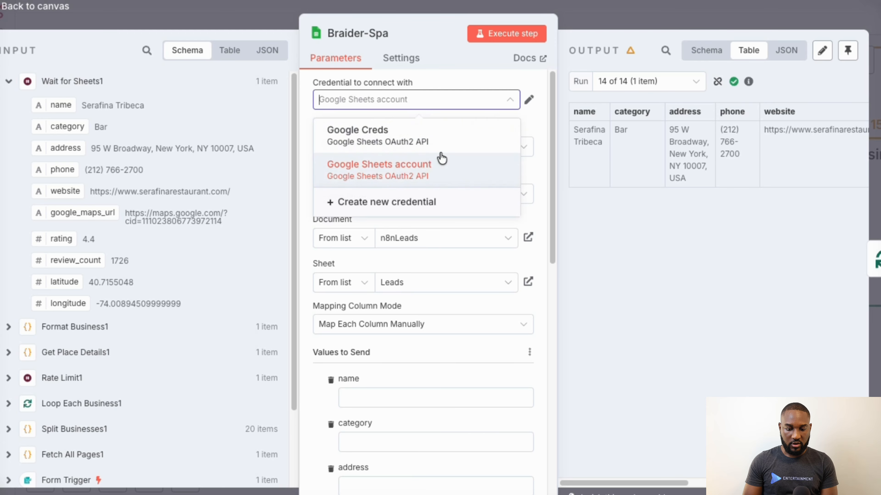
click(536, 169)
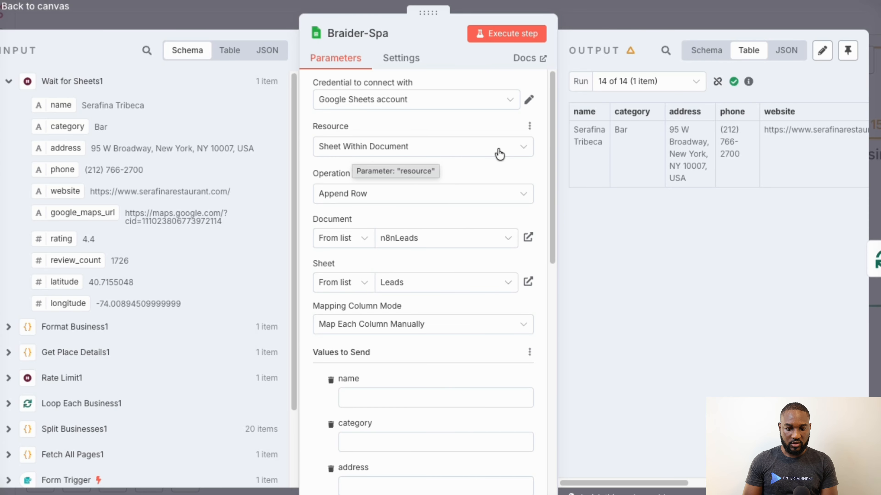
click(525, 152)
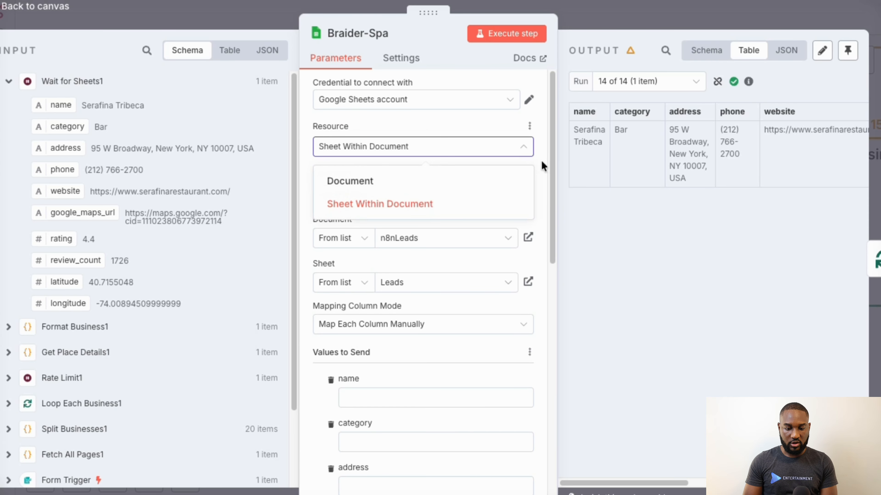
click(503, 204)
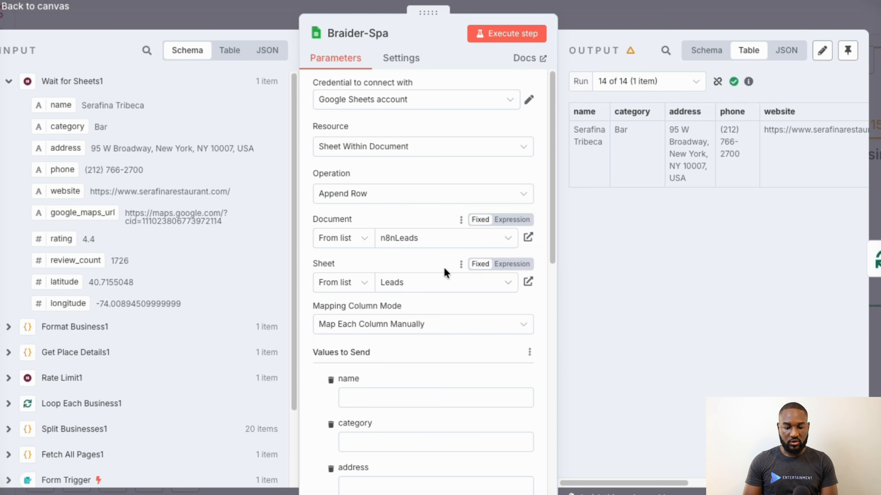
click(460, 291)
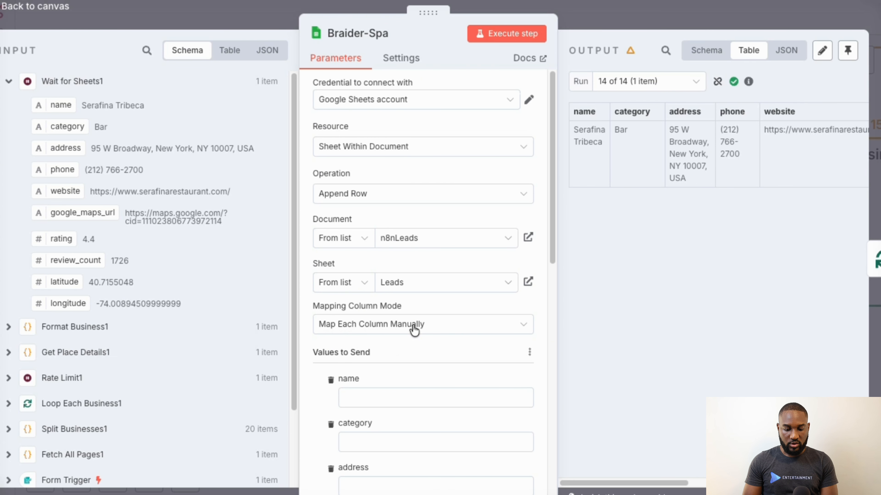
- Check the Braider-Spa node's column fields and set its mapping column mode to Map Automatically
scroll(413, 330, down, 5)
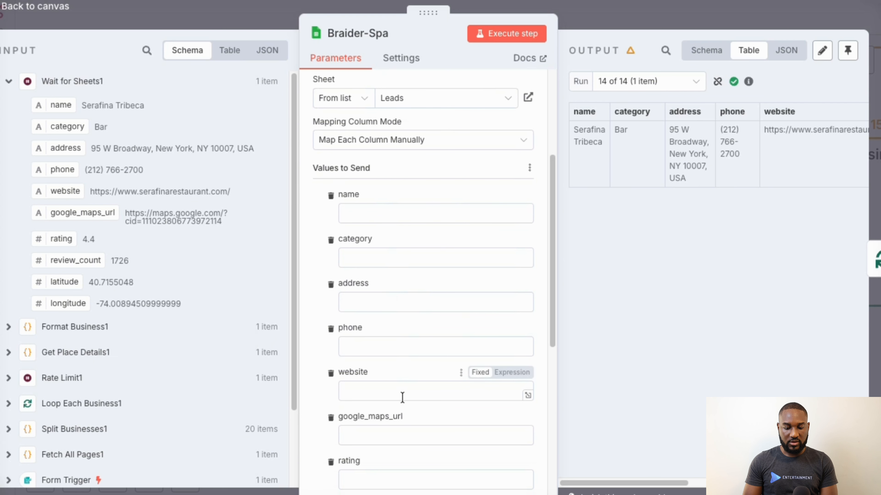
scroll(403, 396, down, 8)
scroll(402, 397, up, 13)
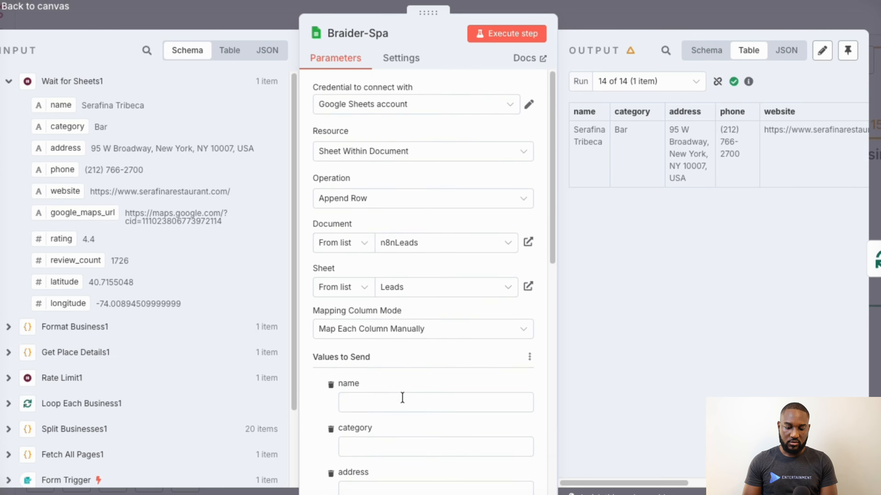
click(514, 328)
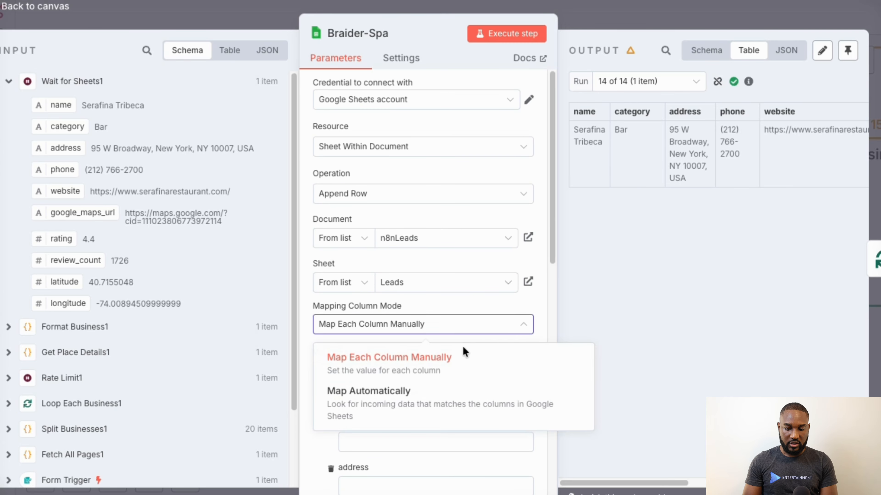
click(445, 394)
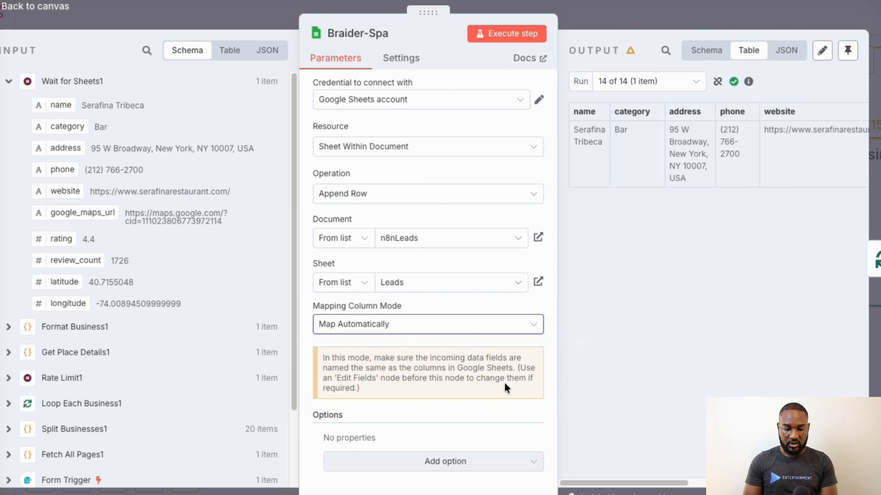
click(594, 333)
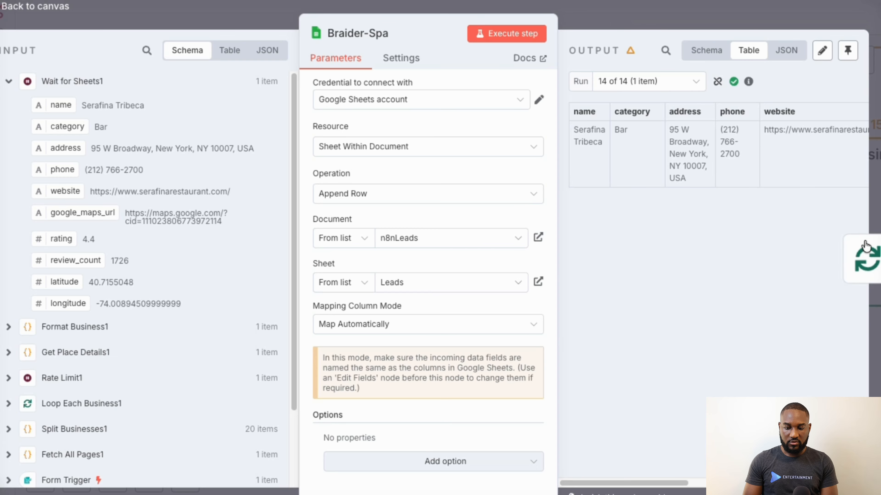
- Step through the loop's nodes from Loop Each Business1 to Wait for Sheets1, and return to the workflow canvas
click(864, 257)
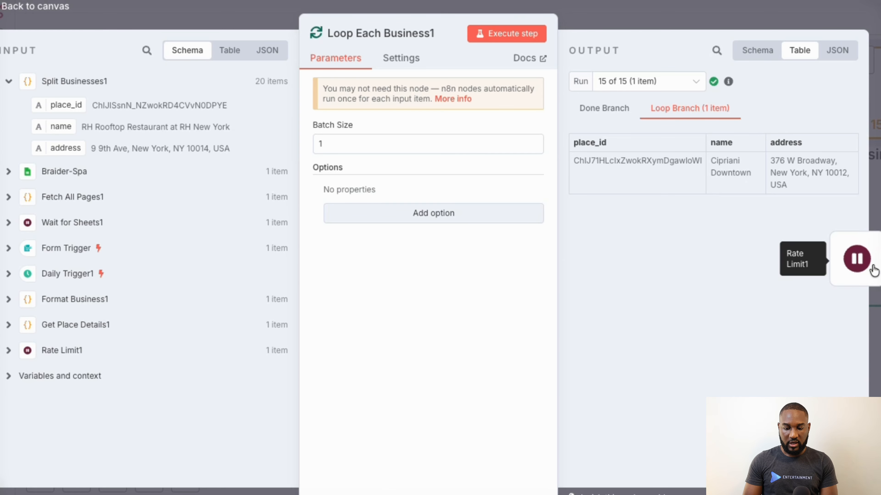
click(863, 258)
click(863, 258)
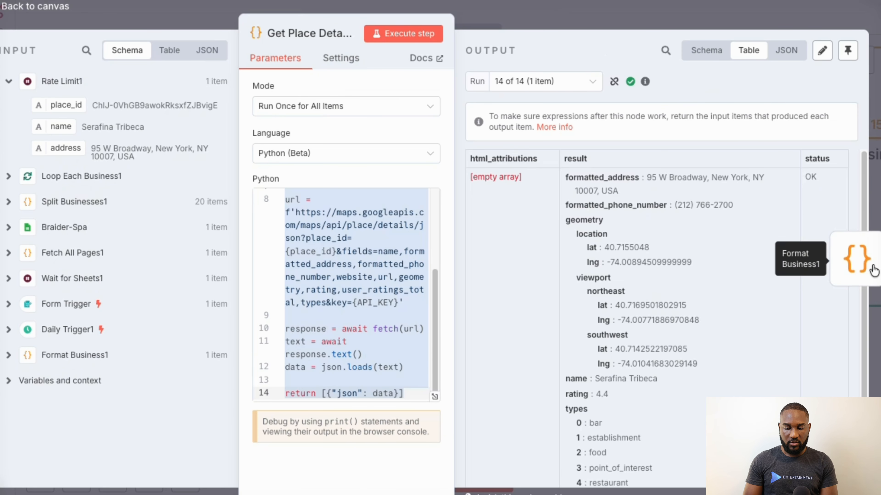
click(863, 258)
click(873, 269)
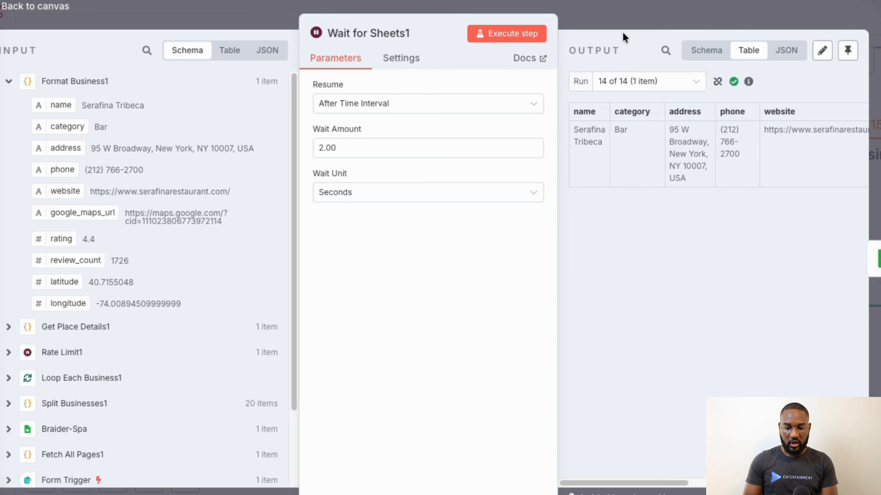
click(618, 18)
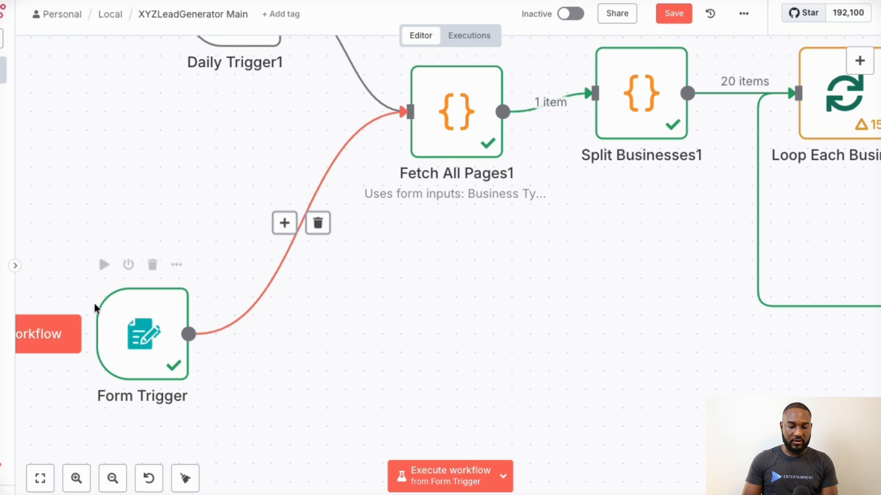
- Execute the workflow from the Form Trigger, and dismiss the browser's security warning page to show the Business Scraper test form
click(39, 342)
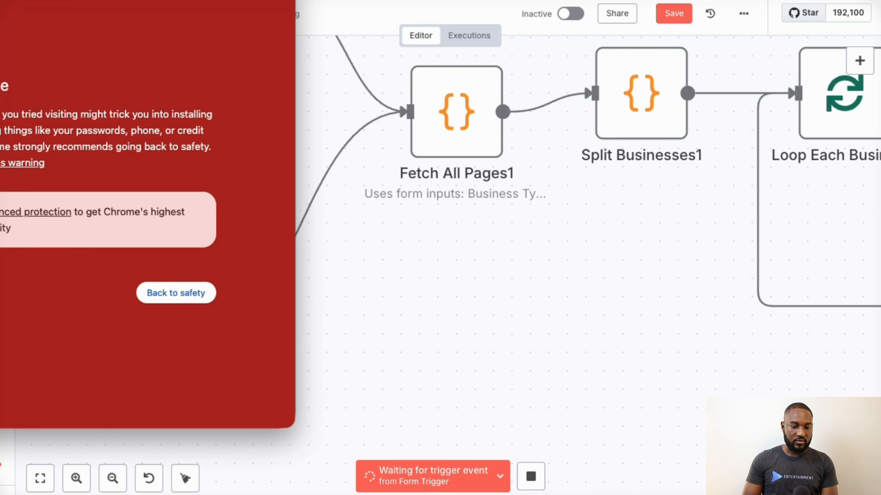
key(super+w)
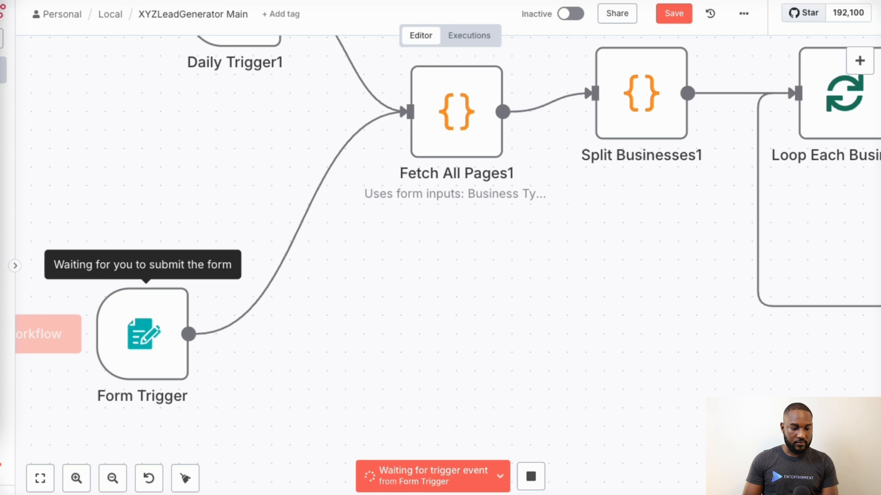
drag(2, 1, 376, 21)
- Enter Salon as the business type in the Business Scraper form
click(284, 137)
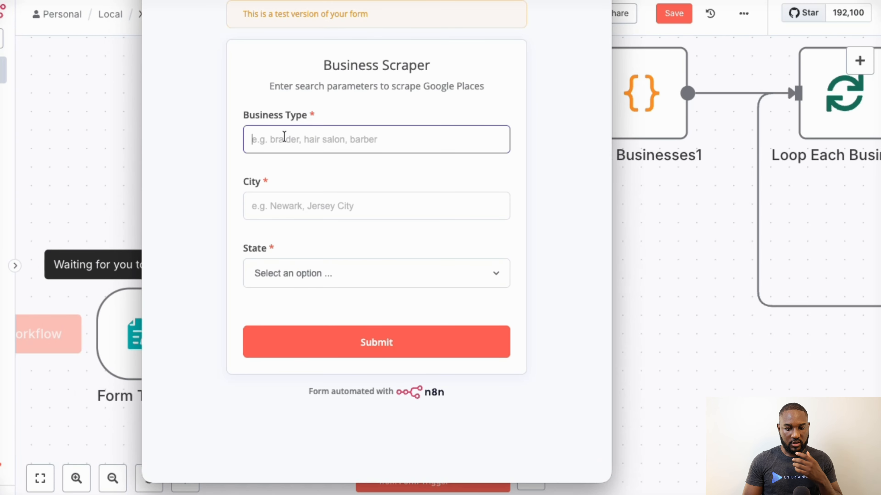
text(Re)
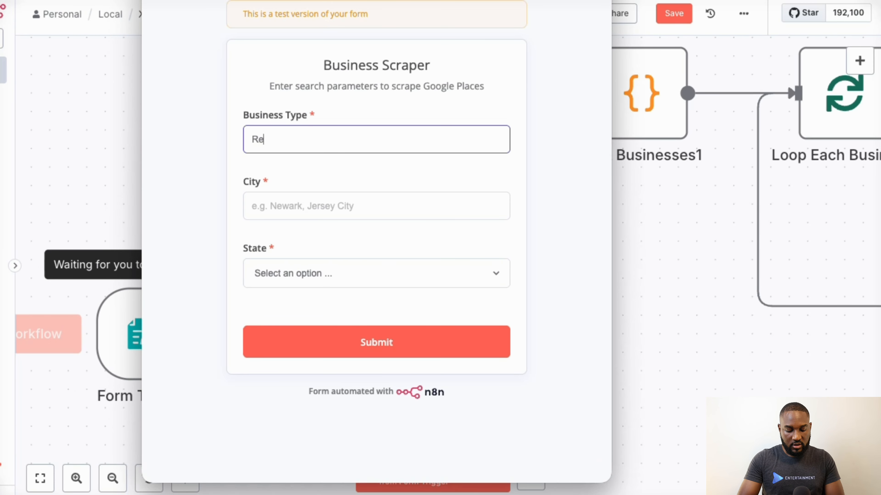
text(stauran)
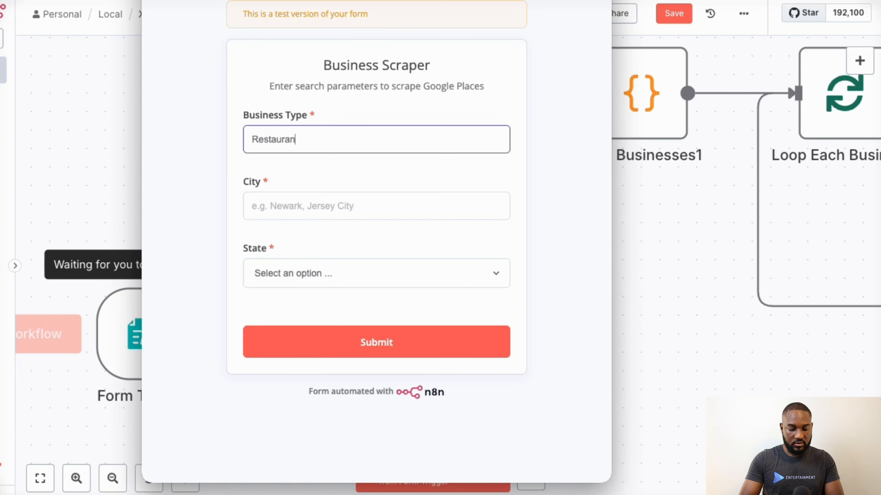
key(ctrl+a)
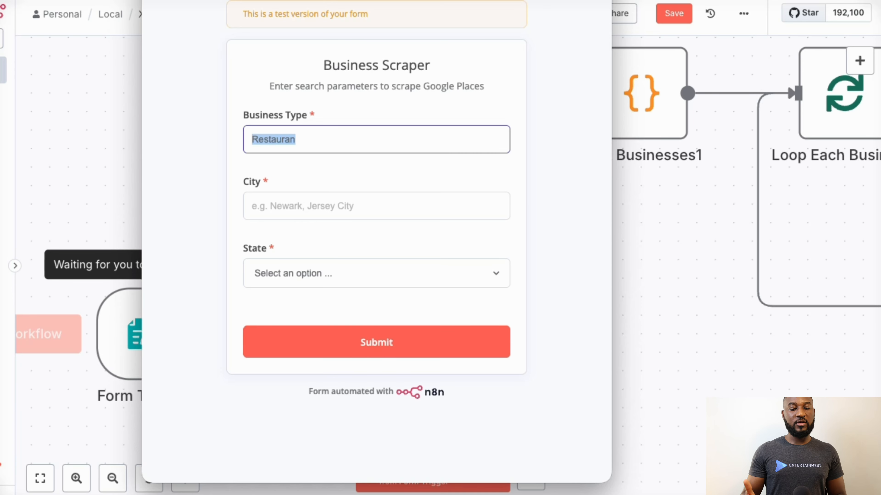
text(Salon)
key(Tab)
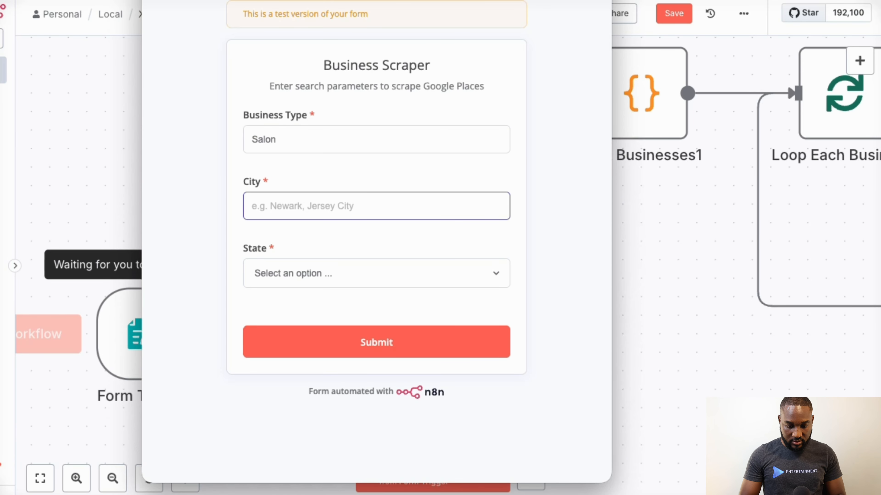
- Enter New York as the city in the Business Scraper form
text(Ne)
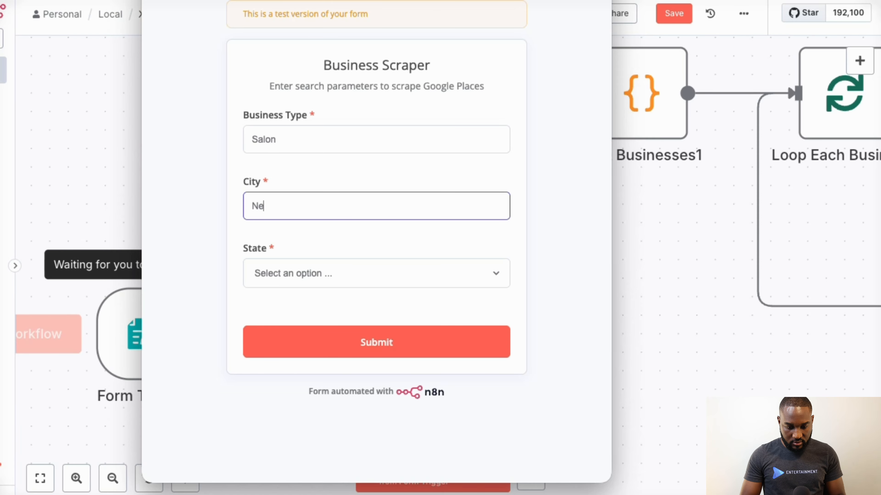
text(w york)
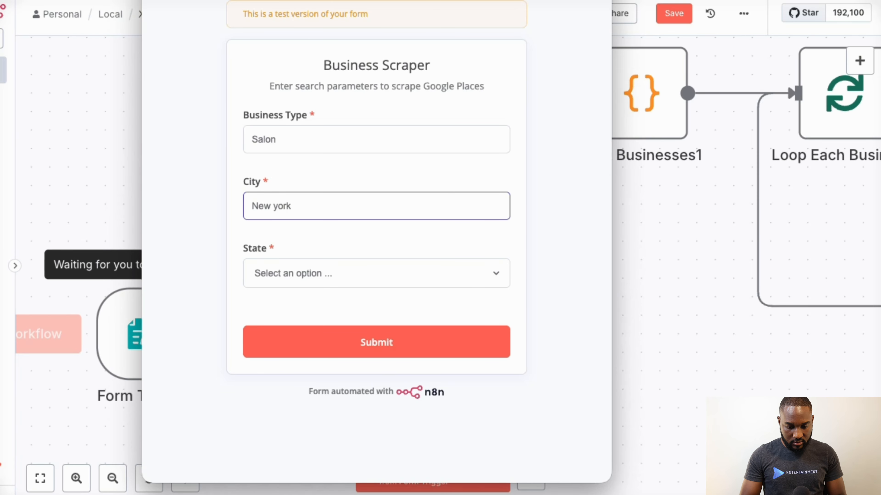
key(ctrl+shift+Left)
text(York)
key(Tab)
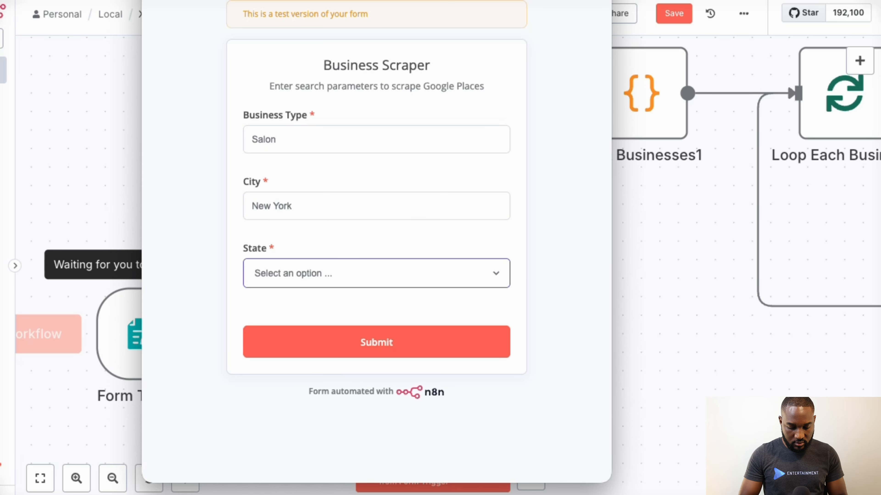
- Choose New York as the state and submit the Business Scraper form
text(new)
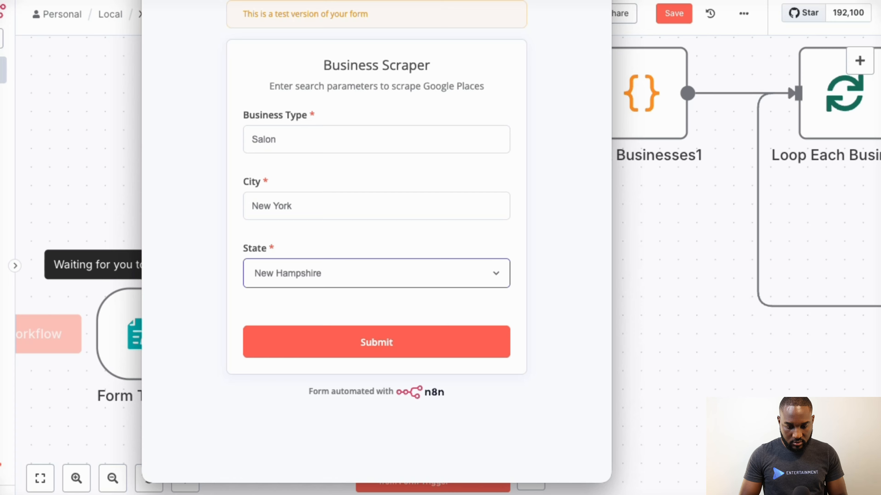
click(301, 274)
click(298, 315)
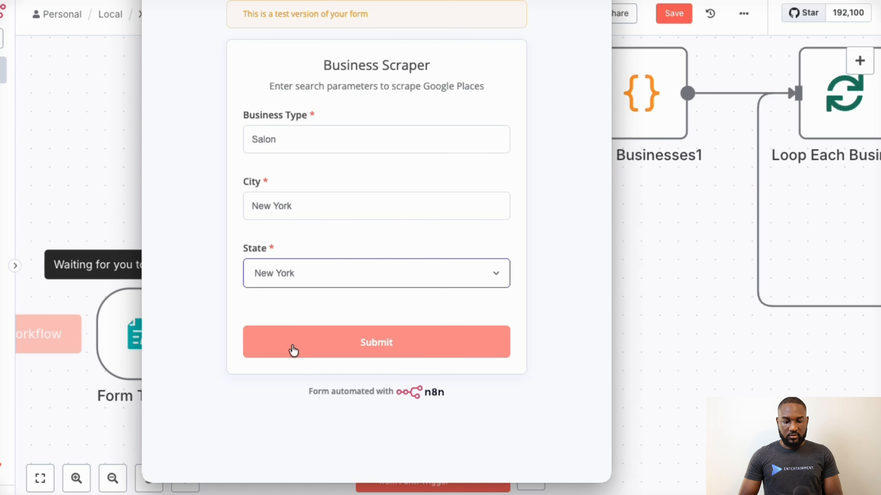
click(292, 350)
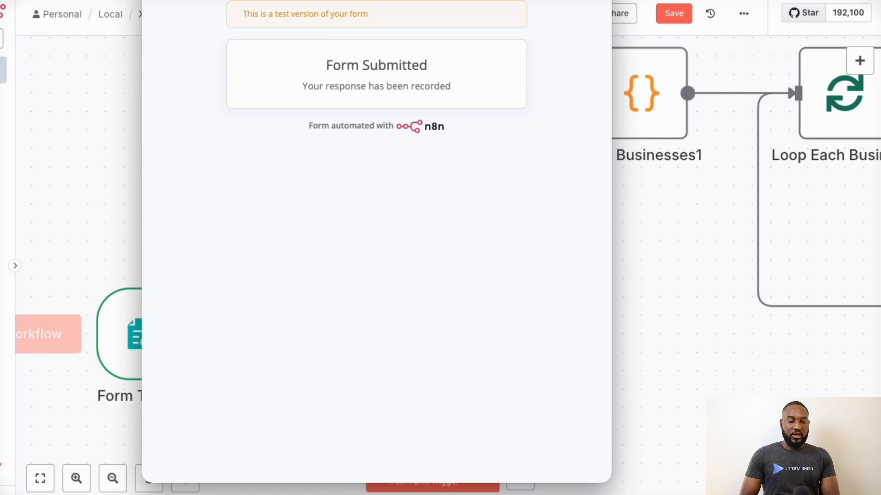
- Dismiss the submitted form window and follow the workflow execution from the Form Trigger through the business loop nodes
drag(513, 0, 0, 2)
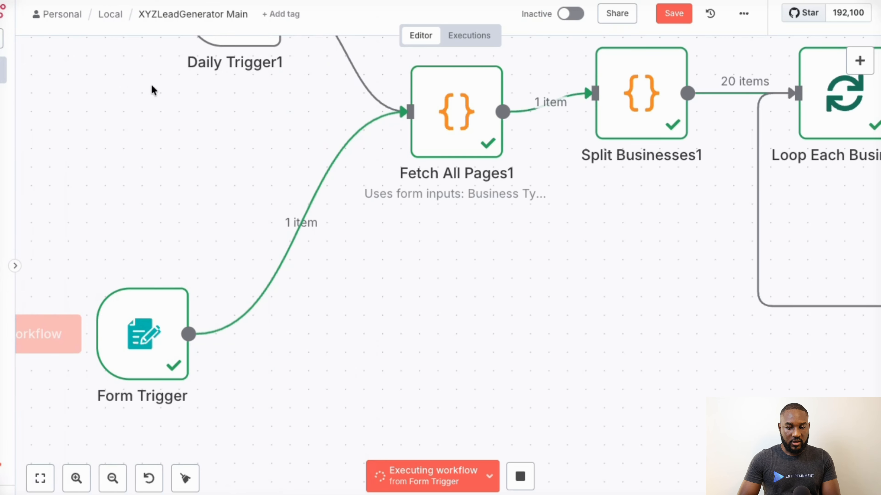
scroll(254, 165, right, 1)
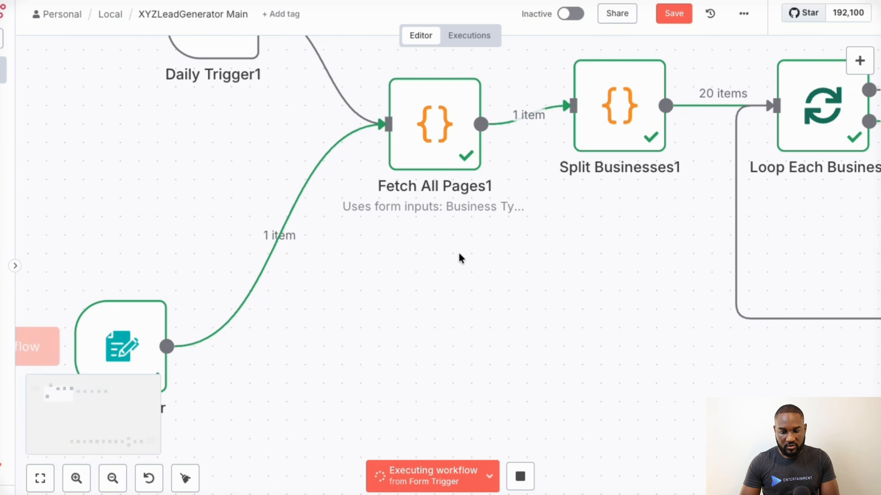
scroll(466, 265, down, 3)
scroll(466, 265, right, 5)
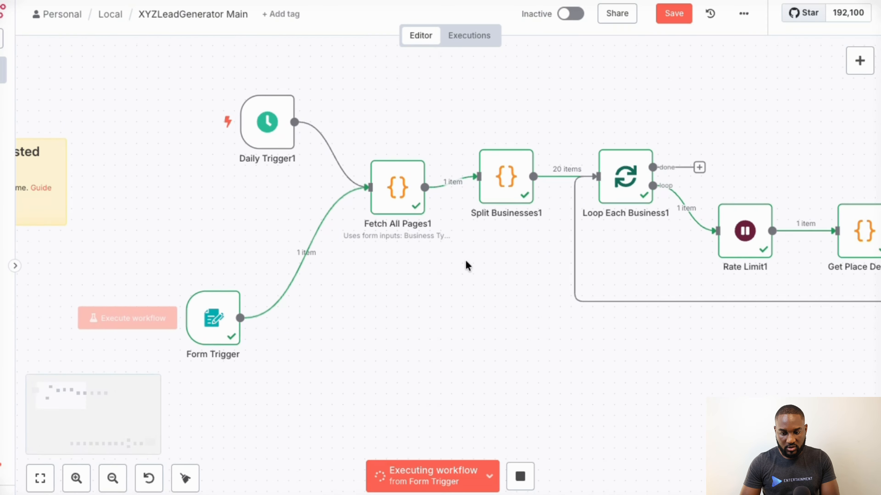
scroll(465, 259, right, 10)
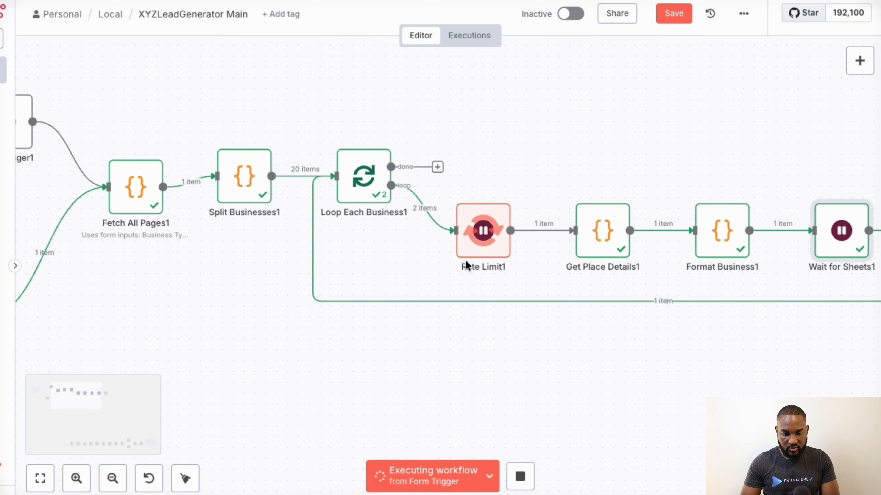
scroll(465, 259, right, 1)
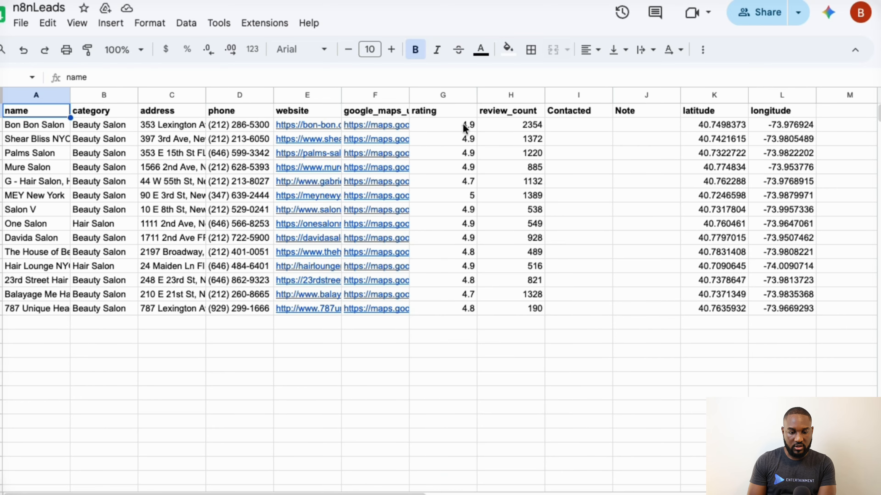
- Open Bon Bon Salon's Google Maps link from the n8nLeads sheet and compare the listing with the row's address
mouse_move(389, 127)
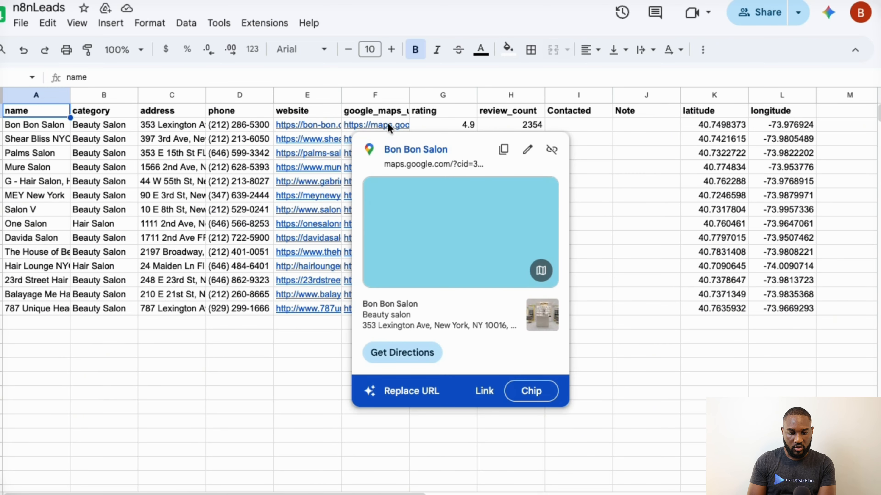
click(422, 157)
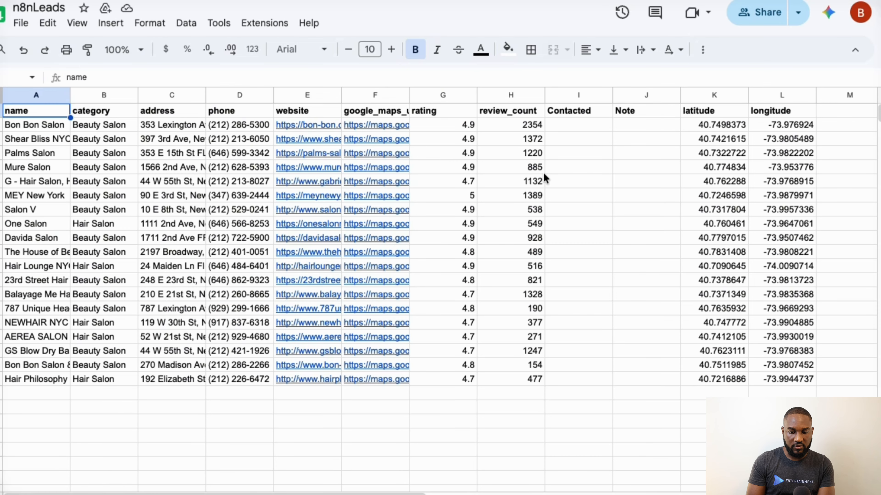
scroll(543, 173, right, 5)
scroll(543, 172, left, 5)
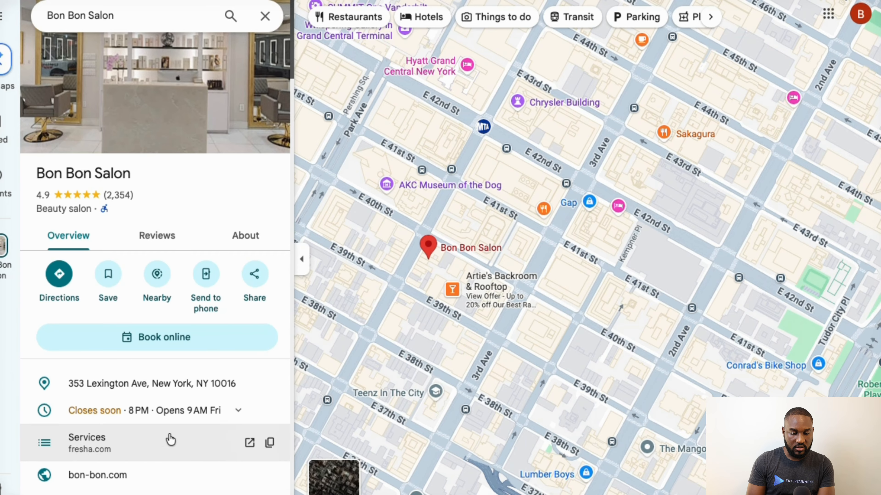
scroll(169, 447, down, 3)
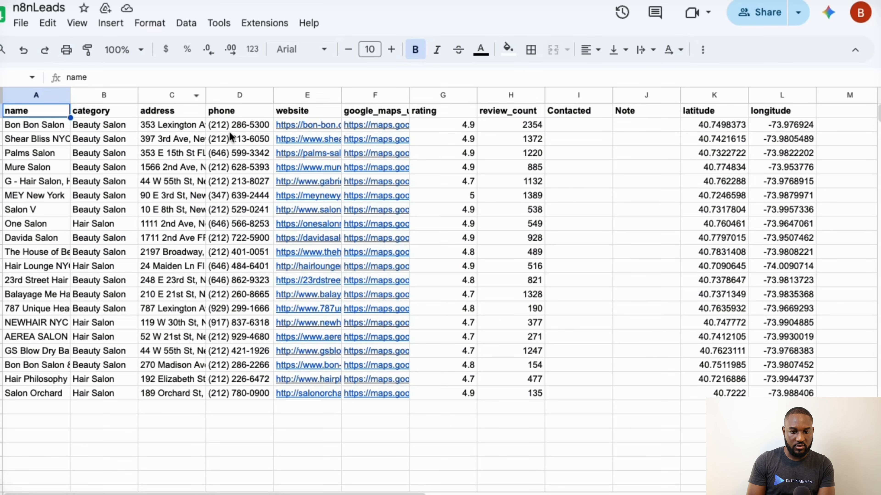
click(167, 125)
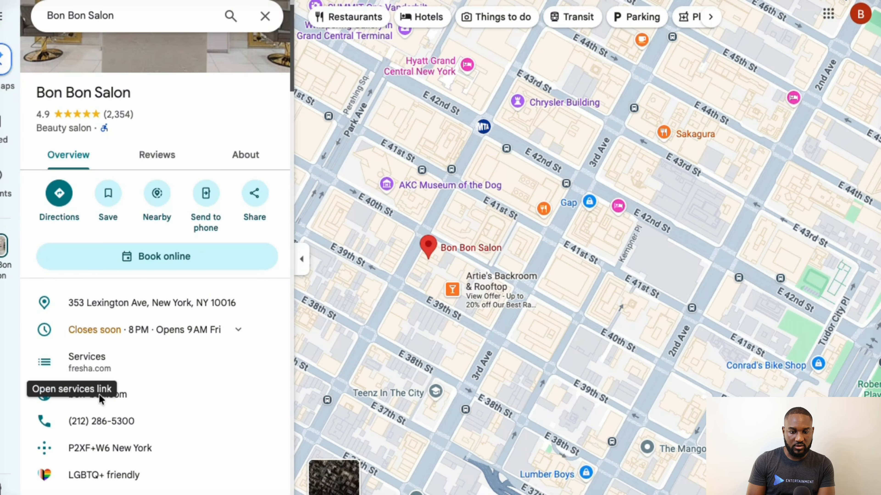
- Examine Bon Bon Salon's contact details, popular times and photos in Google Maps, and return to the n8nLeads sheet
scroll(184, 438, down, 2)
scroll(185, 438, down, 8)
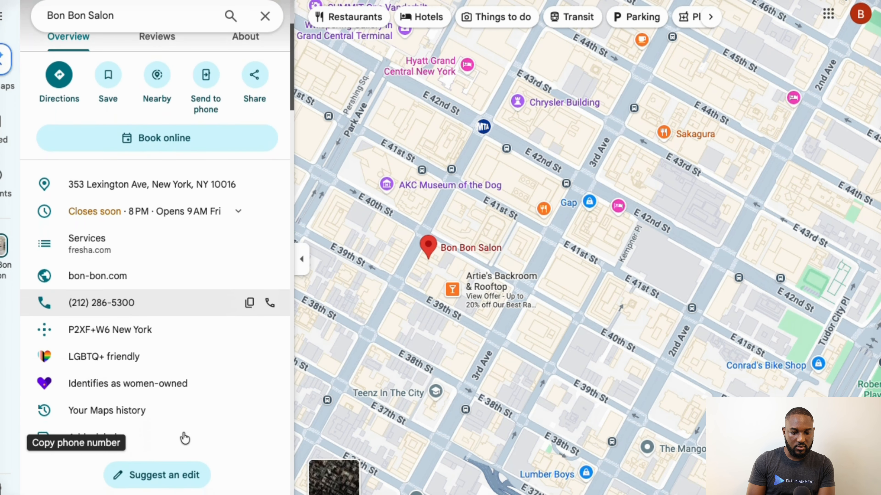
scroll(185, 438, down, 6)
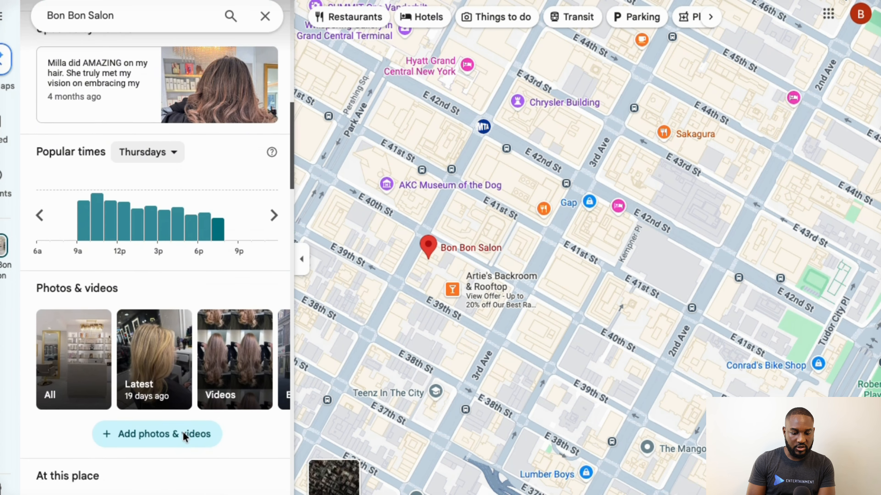
scroll(185, 438, up, 15)
key(ctrl+shift+Tab)
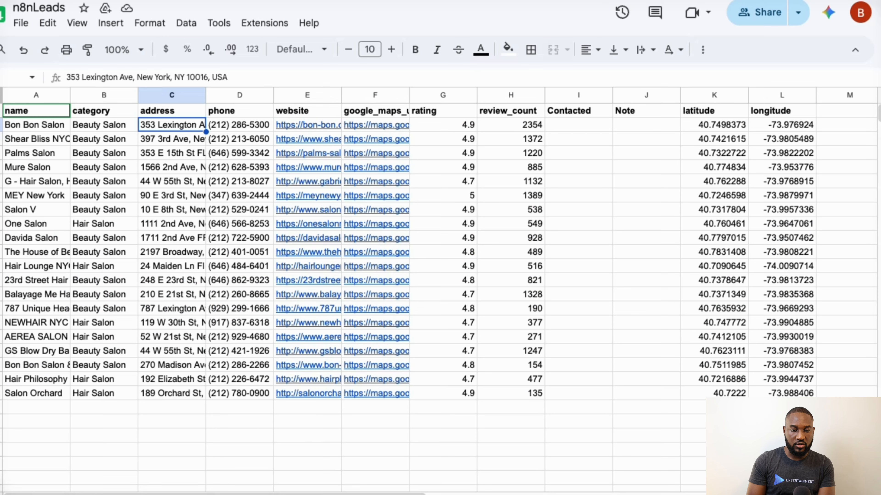
click(179, 420)
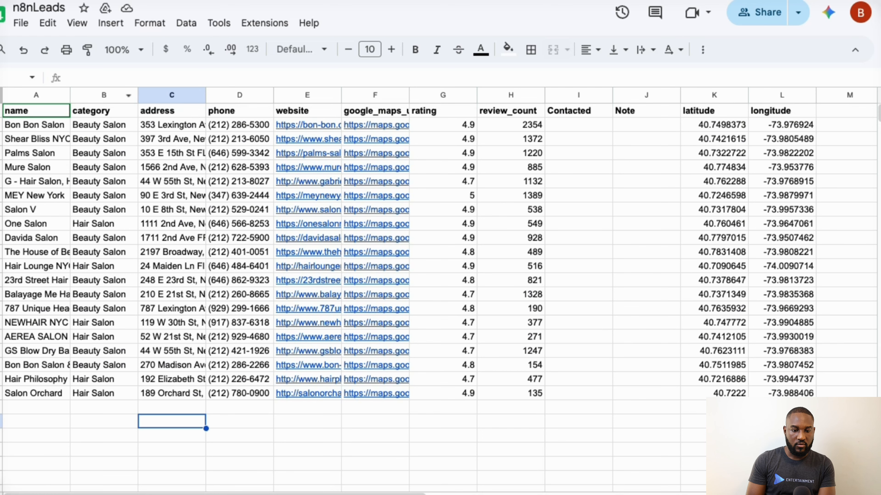
- Switch back to the n8n workflow canvas and review the executed nodes from Braider-Spa back to the triggers
click(100, 1)
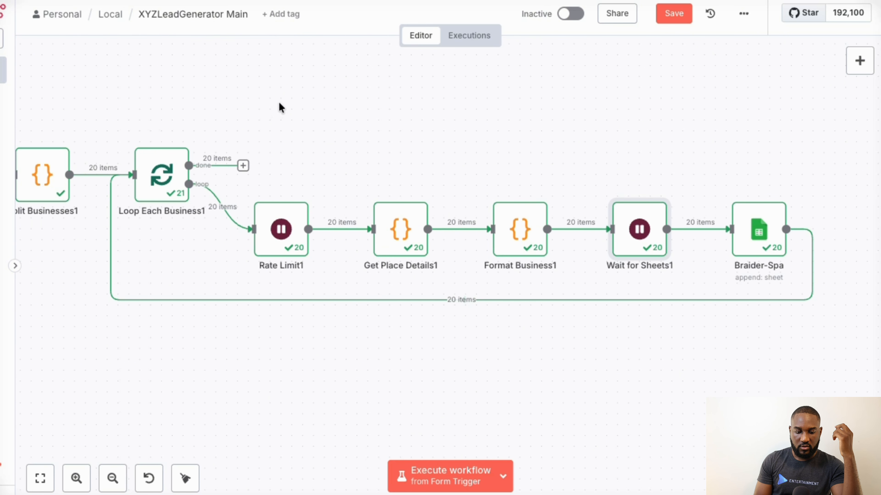
scroll(279, 103, left, 5)
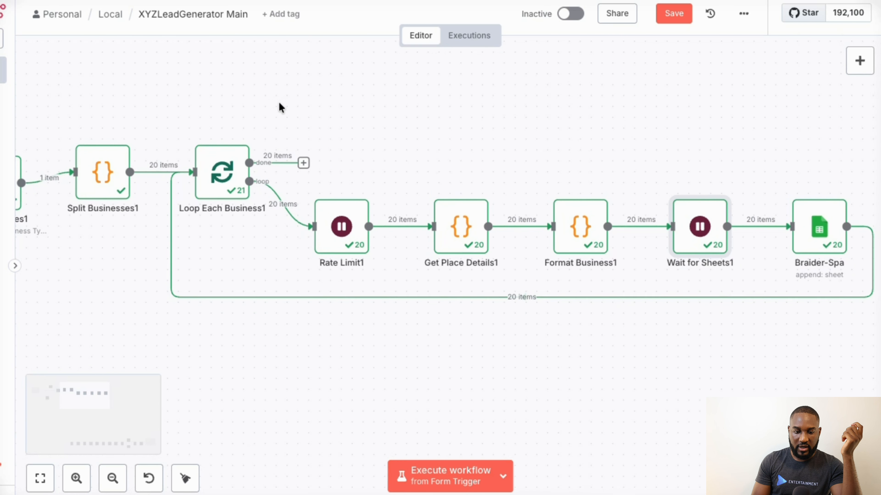
scroll(279, 102, down, 1)
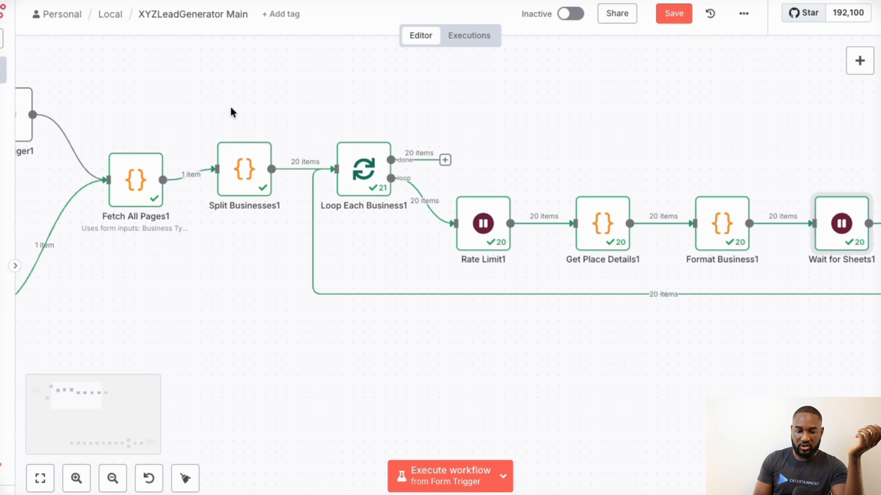
scroll(231, 112, left, 8)
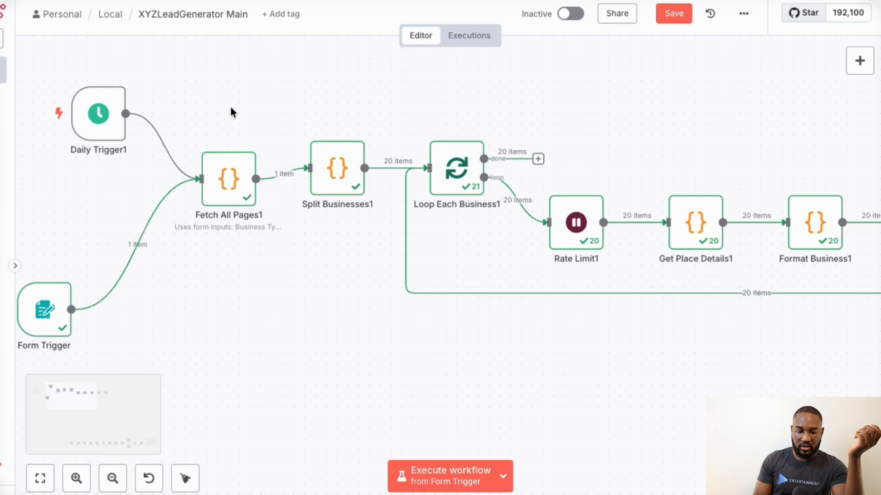
- Open the Daily Trigger1 node and set its hours between triggers to 4
mouse_move(123, 121)
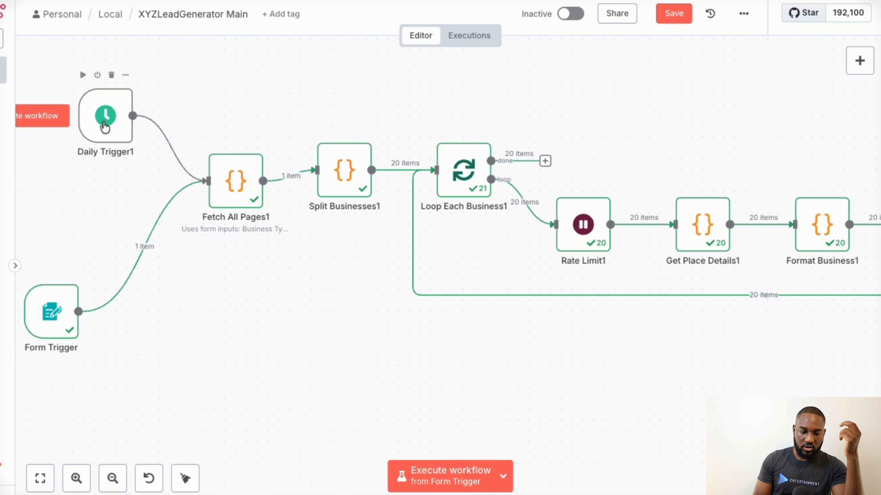
double_click(105, 127)
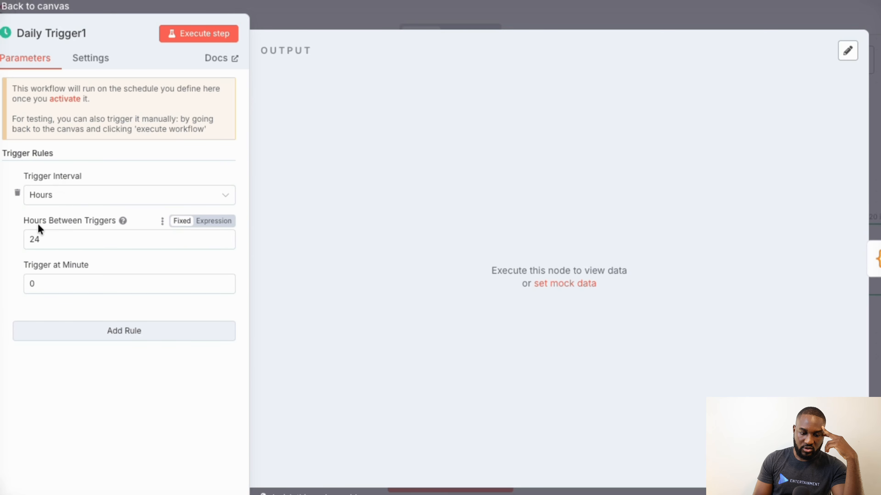
click(56, 240)
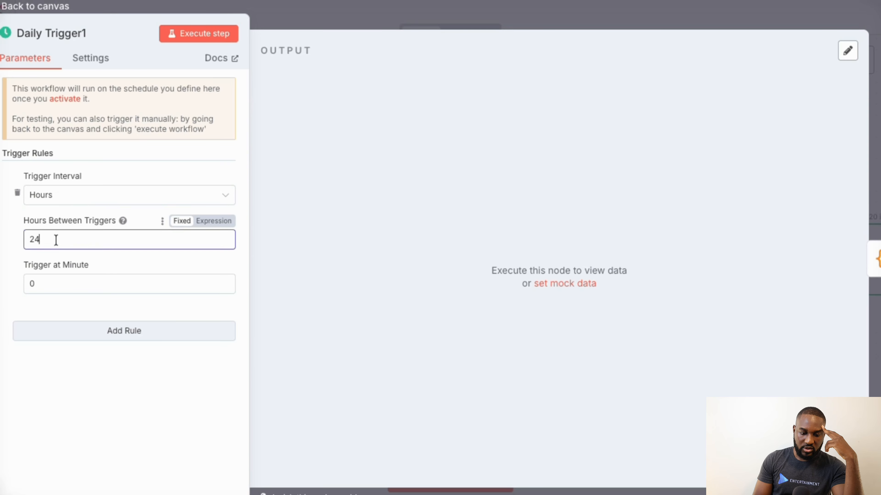
drag(56, 240, 27, 240)
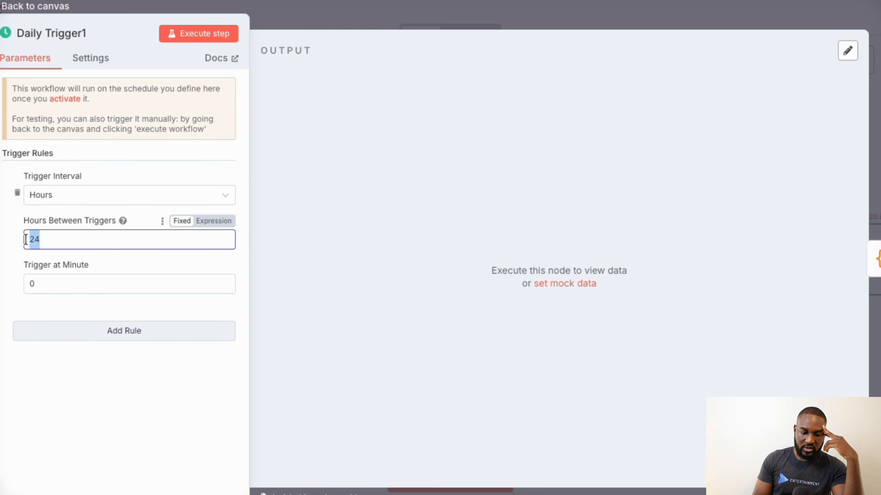
text(4)
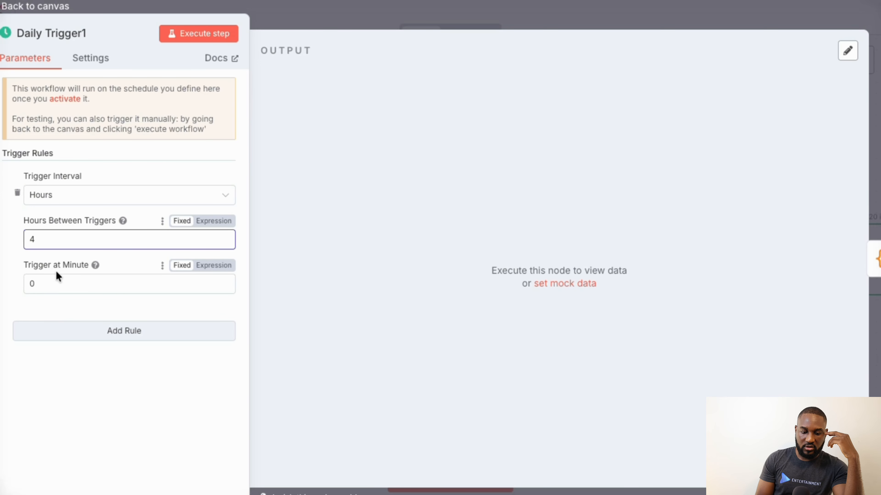
click(46, 283)
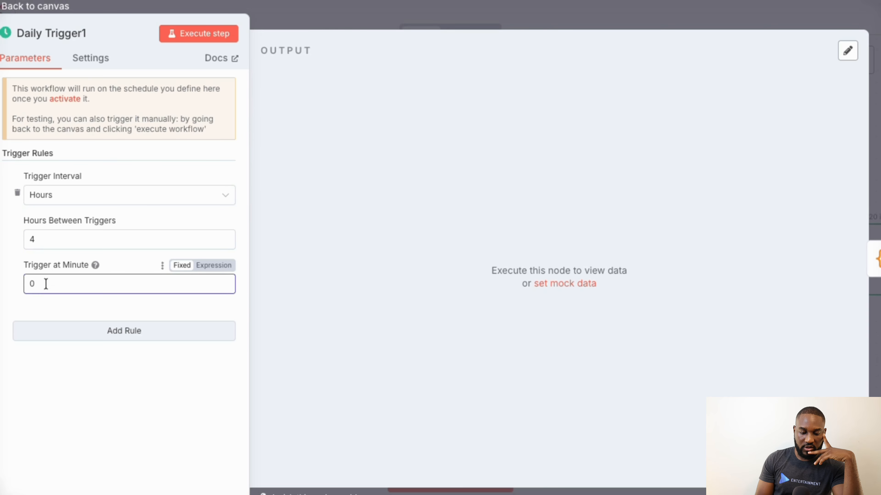
- Add a second trigger rule to Daily Trigger1, look over its fields, and delete that rule
click(170, 336)
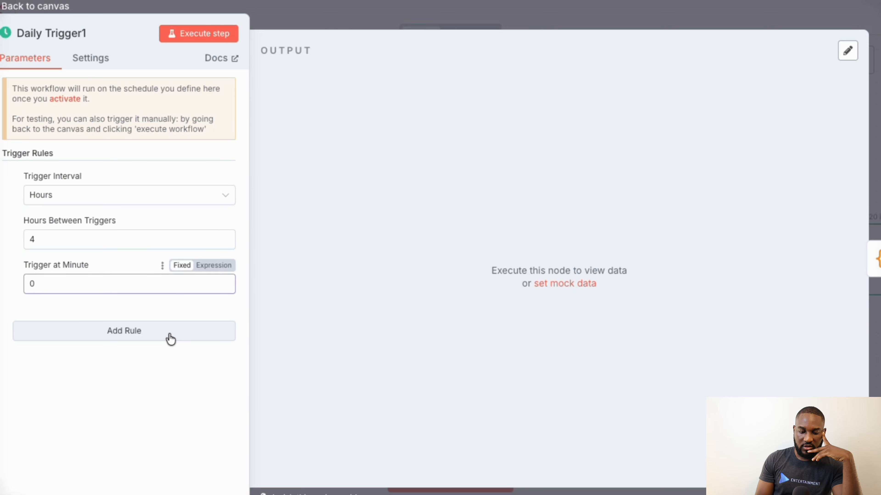
scroll(103, 385, down, 2)
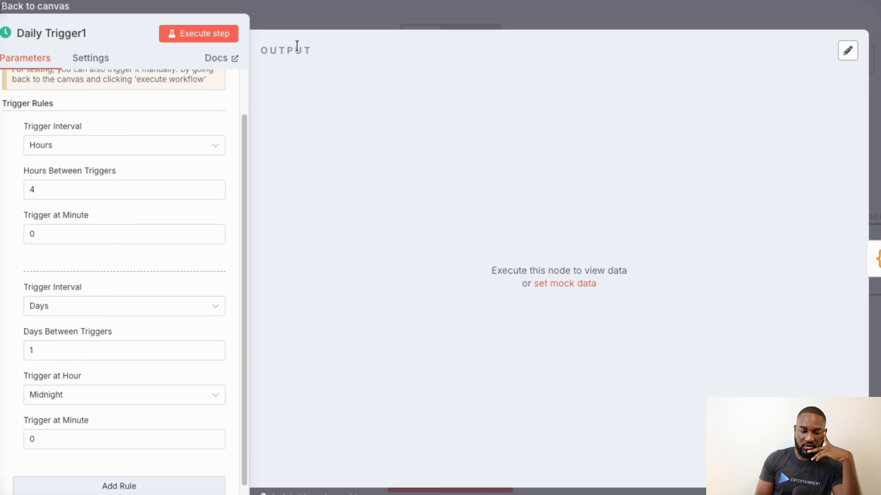
scroll(157, 330, down, 1)
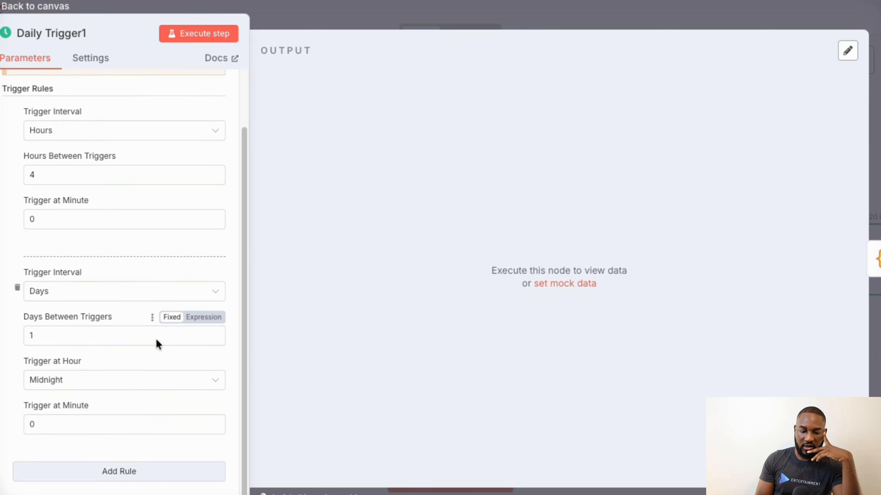
click(18, 285)
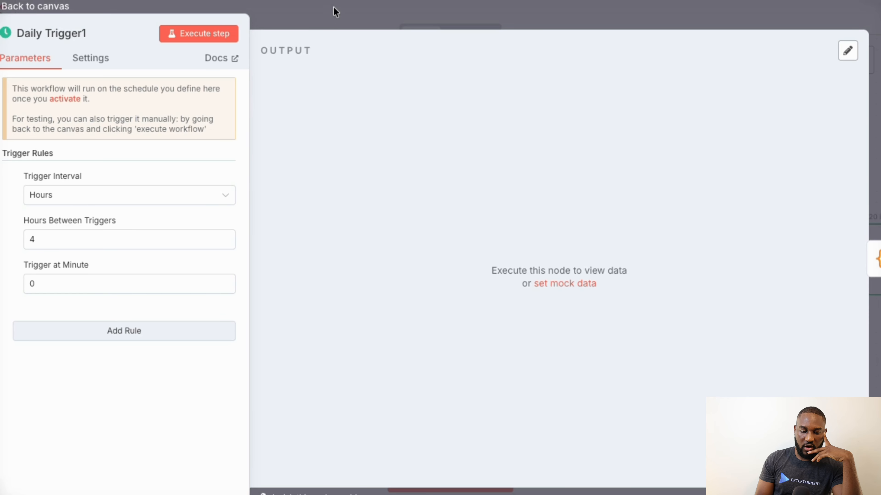
- Close the Daily Trigger1 settings and review the workflow nodes from the triggers through to Braider-Spa
click(336, 18)
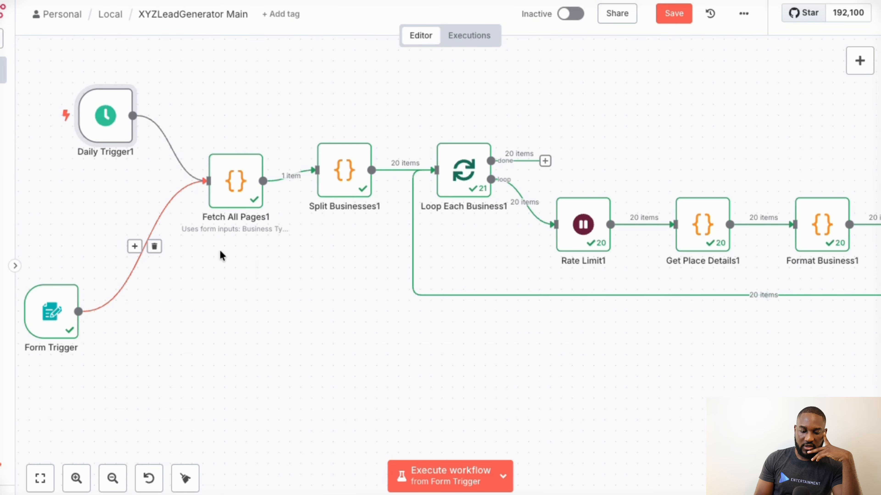
scroll(222, 256, down, 2)
scroll(326, 172, up, 2)
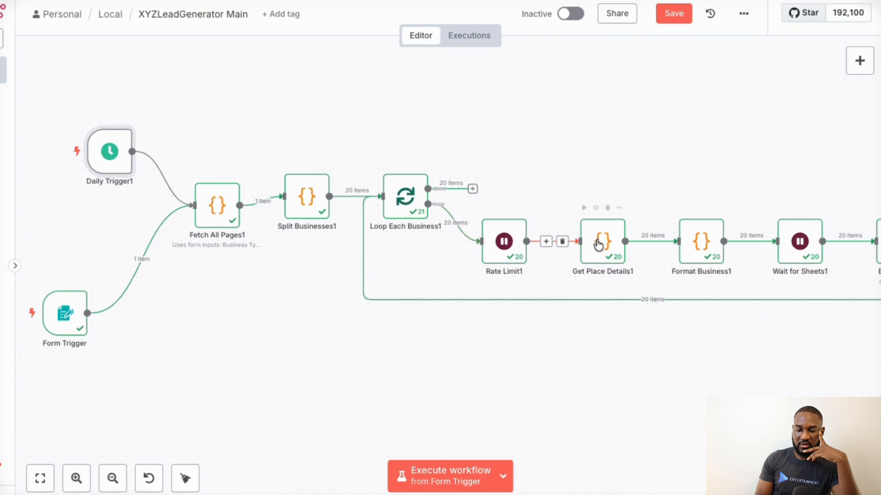
scroll(598, 245, right, 5)
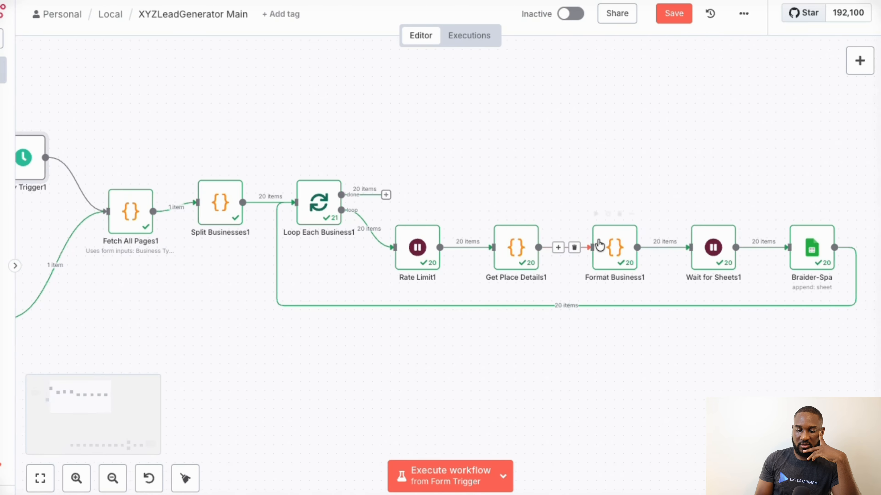
scroll(600, 245, right, 6)
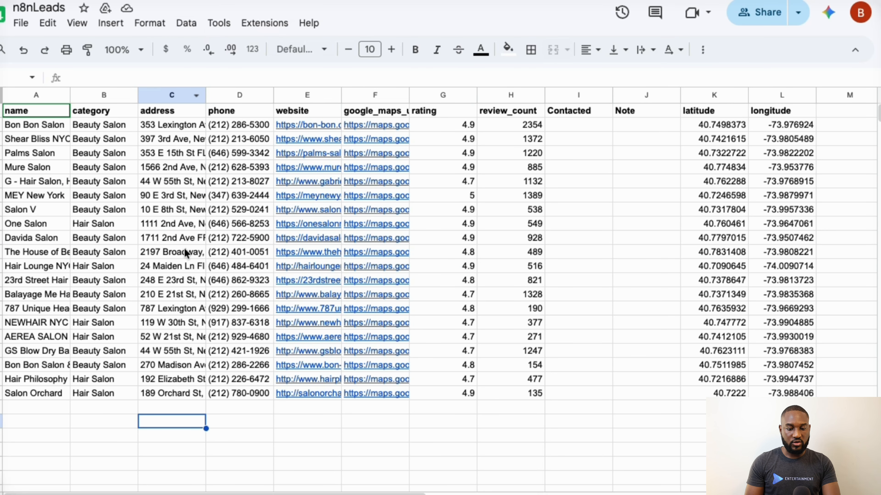
- Add a new sheet to the n8nLeads spreadsheet in Google Sheets and name it Restaurants
scroll(232, 345, down, 3)
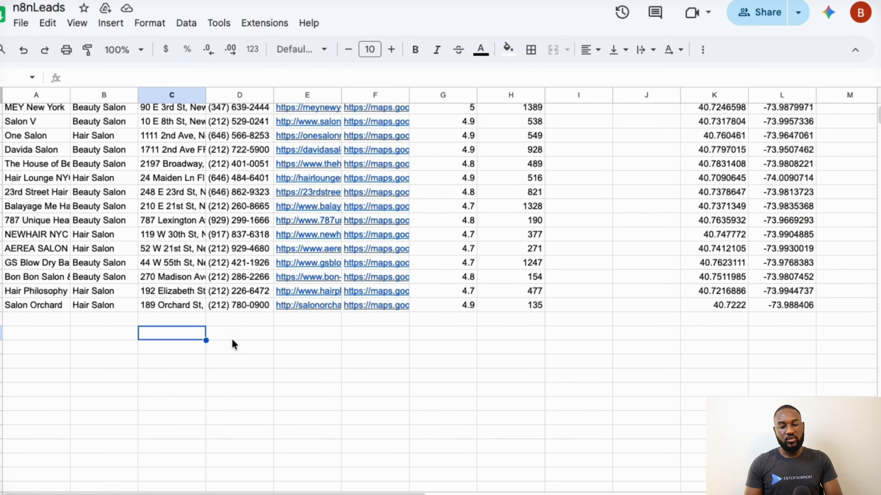
scroll(232, 344, down, 1)
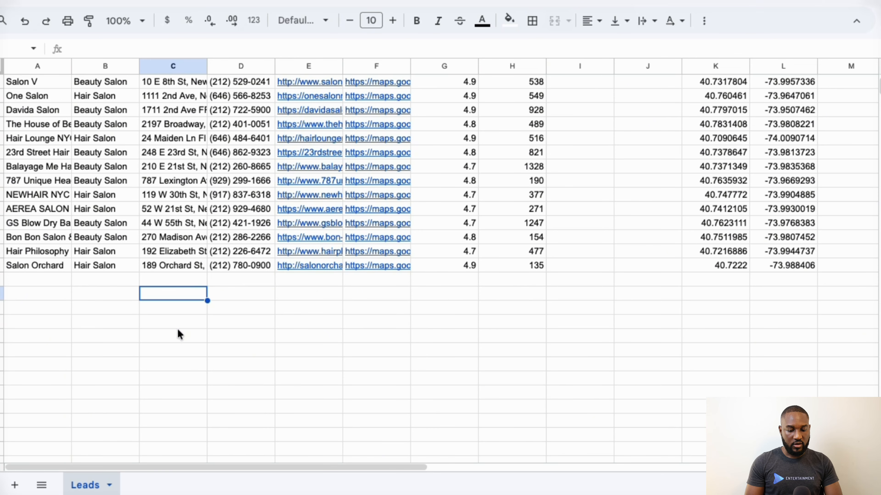
click(15, 485)
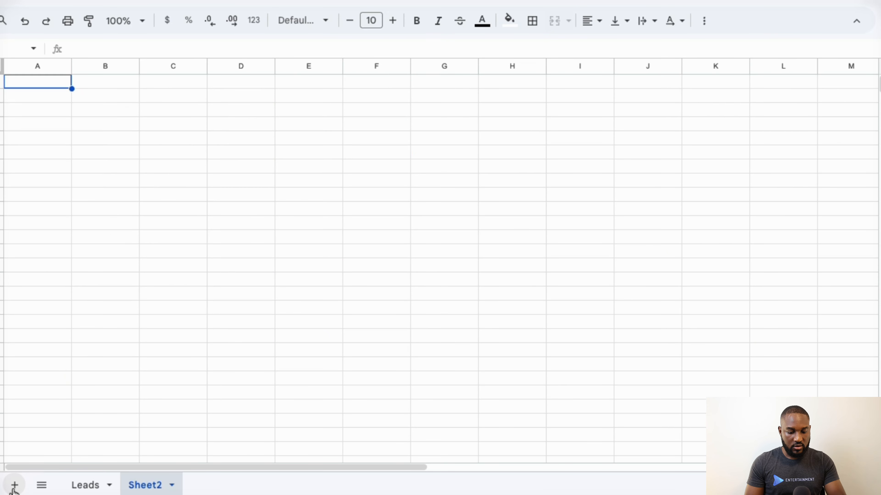
click(172, 485)
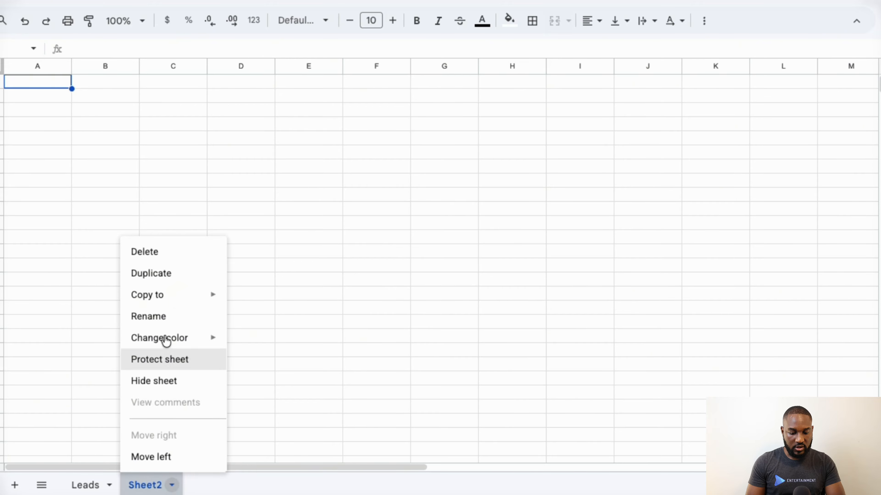
click(168, 315)
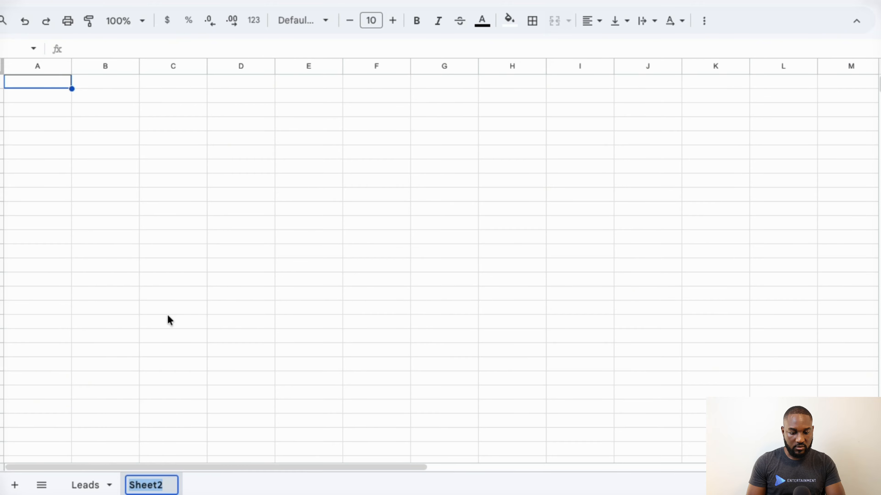
key(BackSpace)
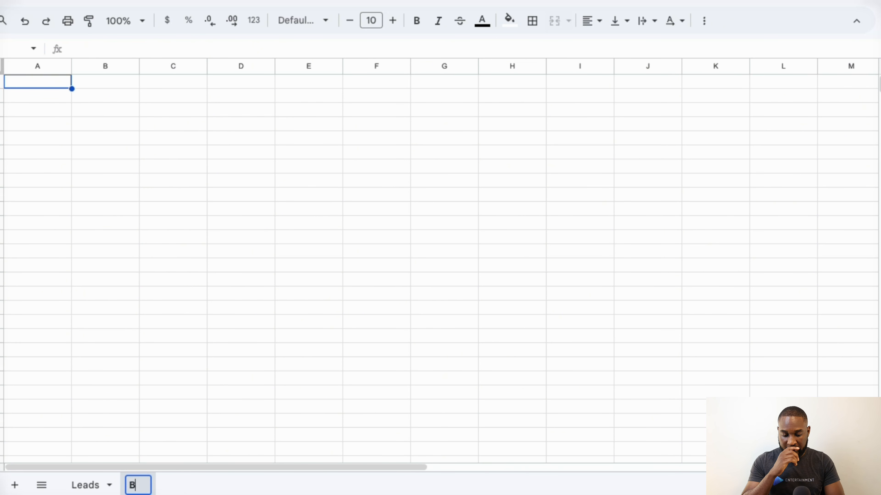
text(B)
key(BackSpace)
text(Restaurants)
click(241, 181)
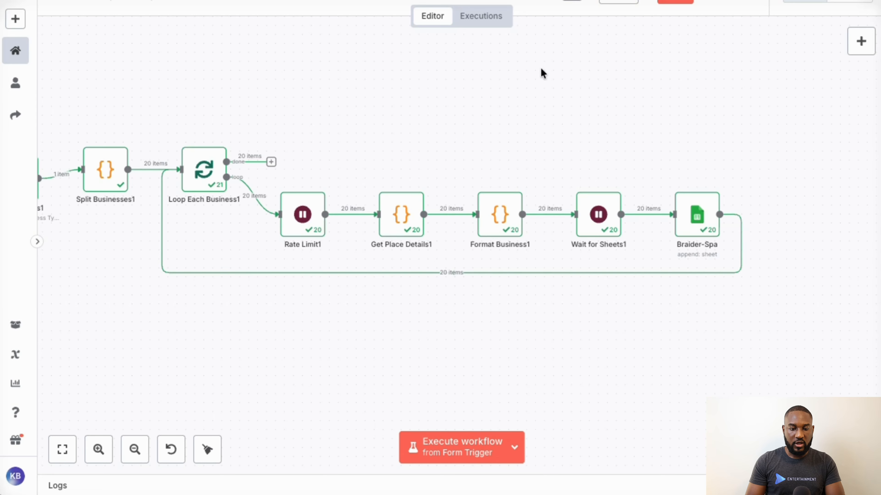
- Return to the n8n workflow and set the Braider-Spa node's destination sheet to Restaurants
mouse_move(698, 218)
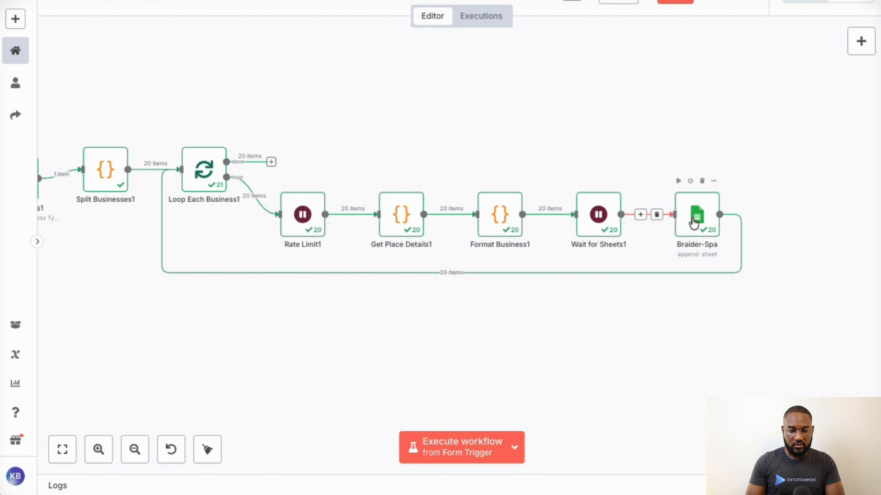
scroll(697, 221, up, 10)
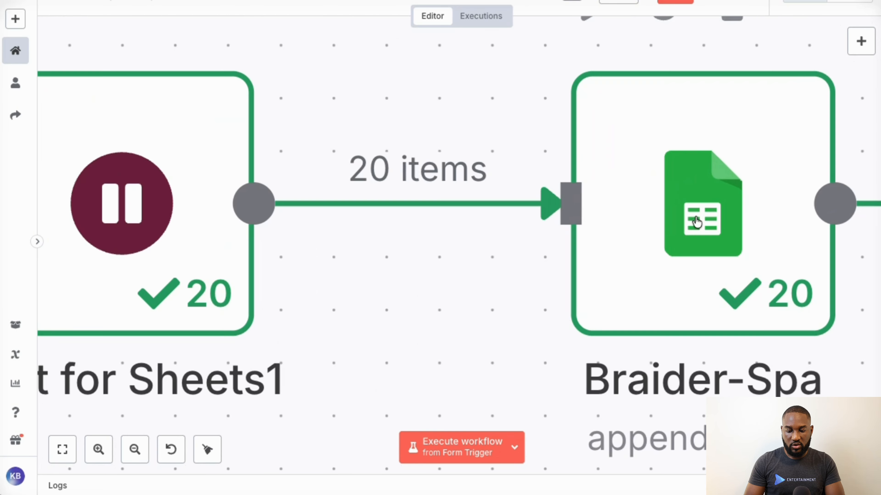
scroll(697, 222, down, 10)
double_click(695, 215)
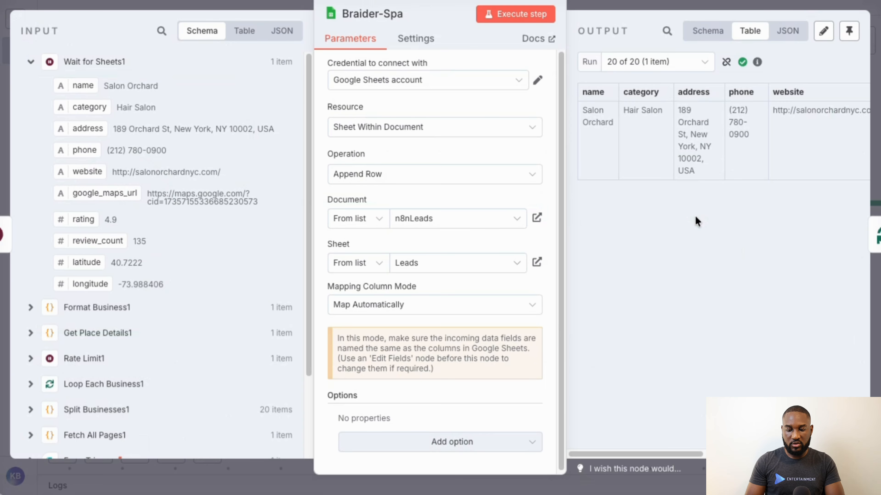
click(511, 263)
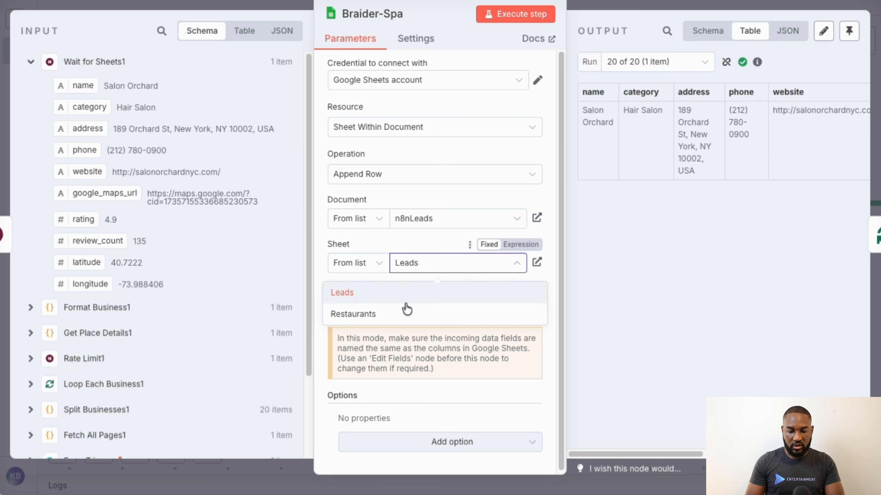
click(399, 317)
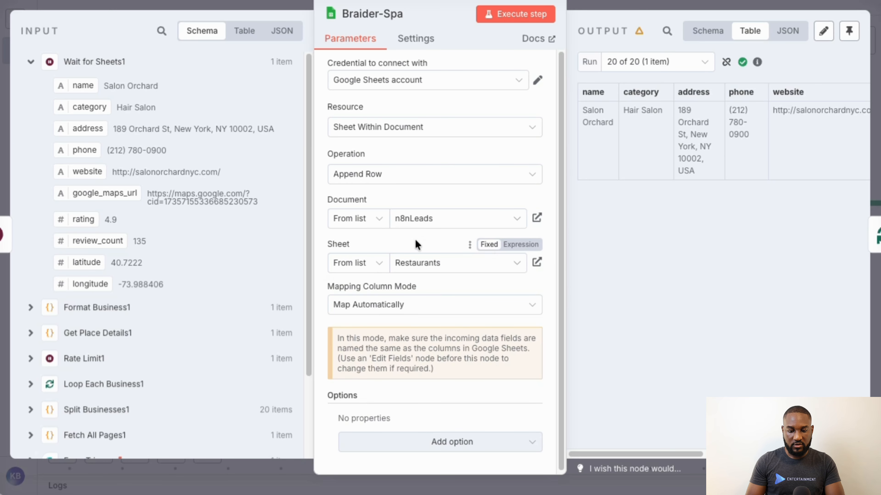